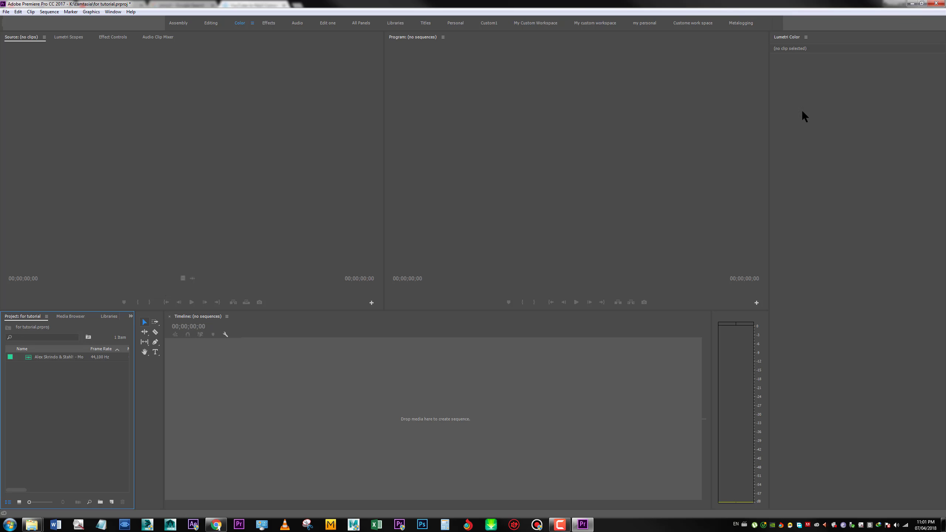
left_click(112, 12)
mouse_move(124, 21)
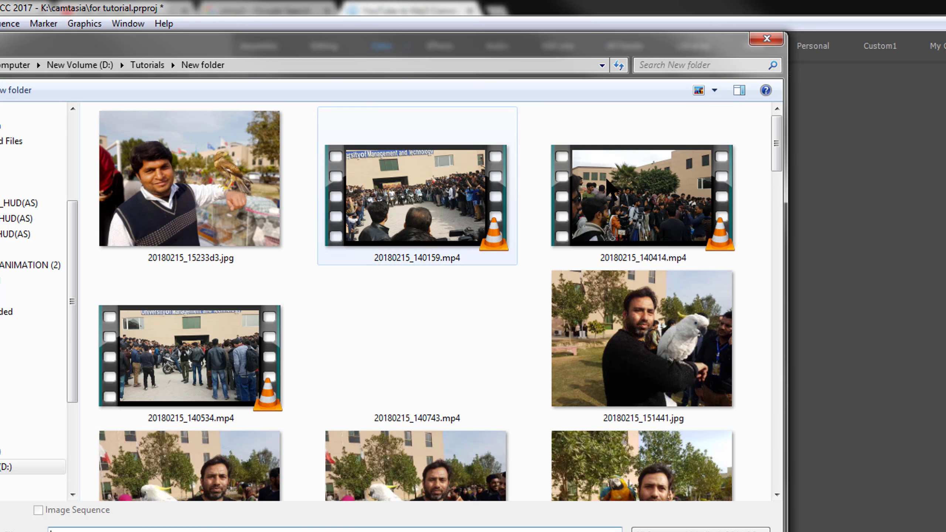
left_click_drag(777, 158, 764, 275)
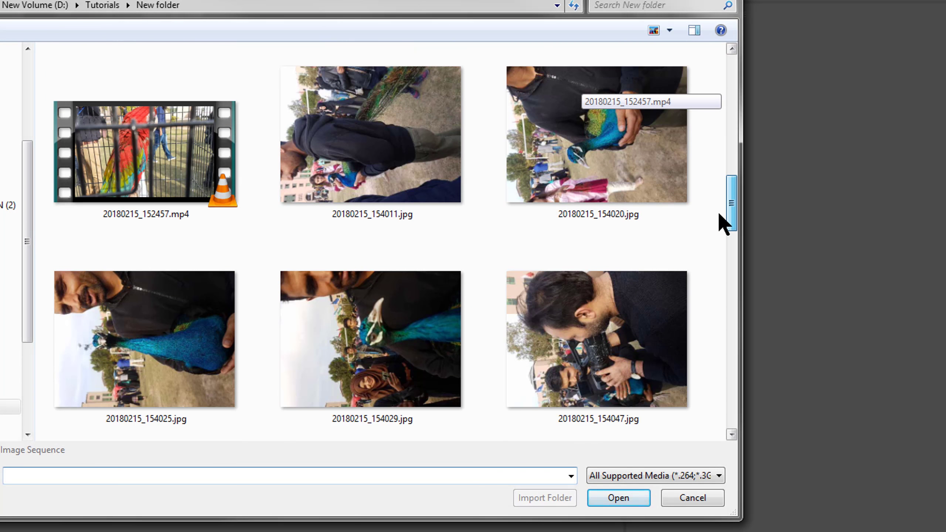
left_click_drag(719, 216, 712, 80)
Import the clips 20180215_140159.mp4, 20180215_140414.mp4, 20180215_140534.mp4 and 20180215_140743.mp4 into the project
left_click(410, 171)
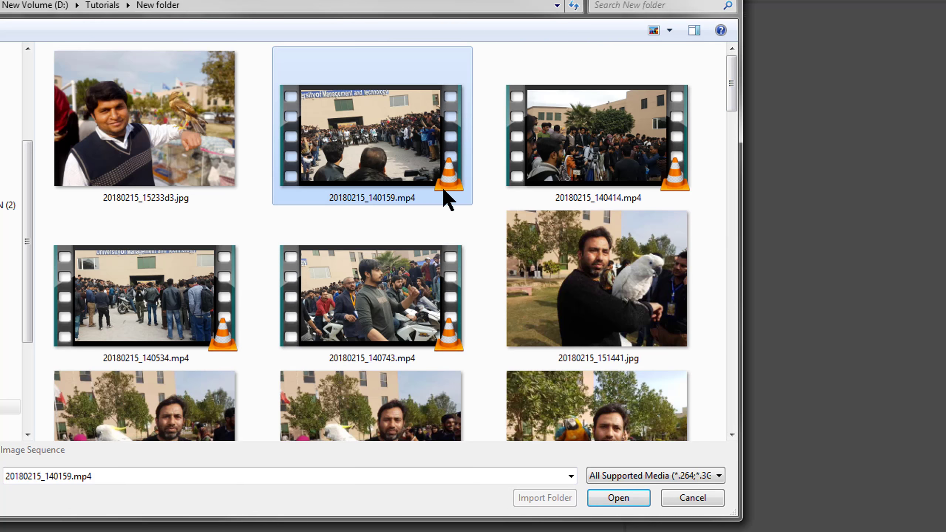
left_click(389, 321, "shift")
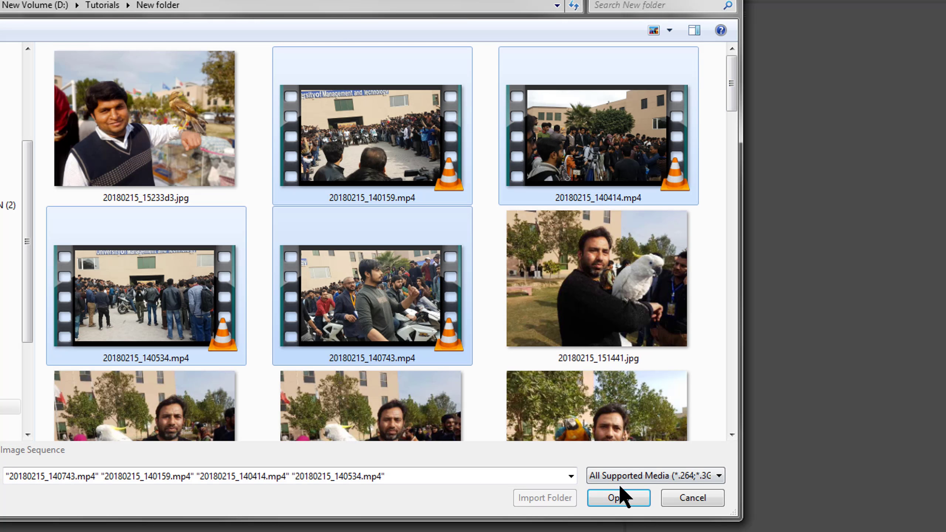
left_click(621, 499)
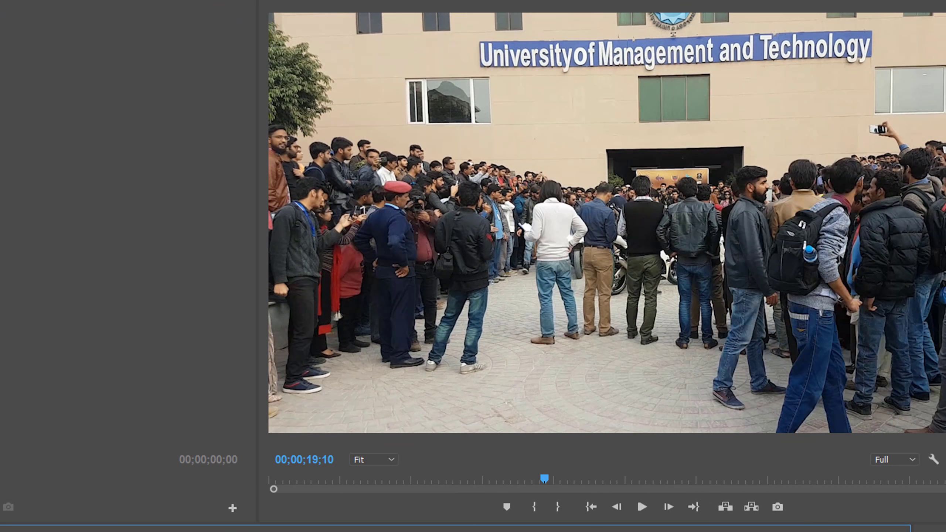
Examine the frame size and frame rate of the RED R3D 1080p sequence presets, leaving without creating a sequence
left_click(6, 12)
mouse_move(97, 21)
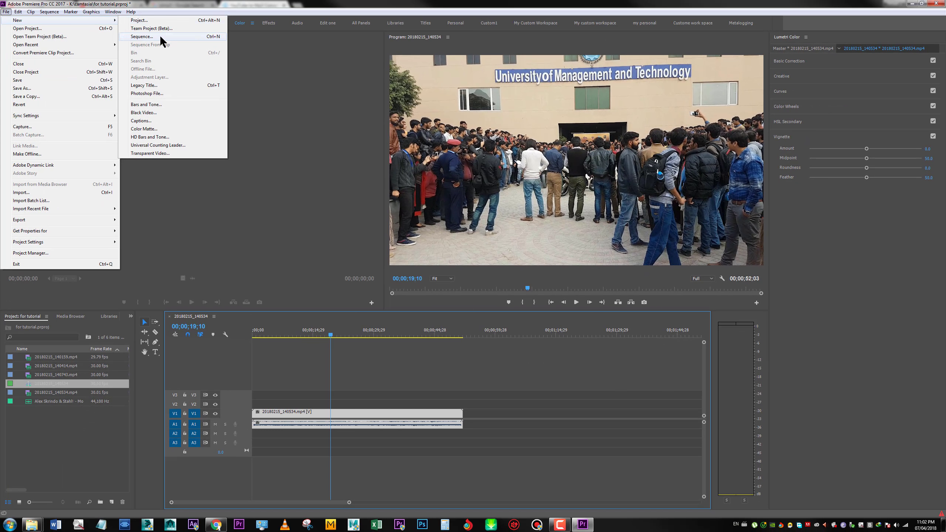
left_click(160, 36)
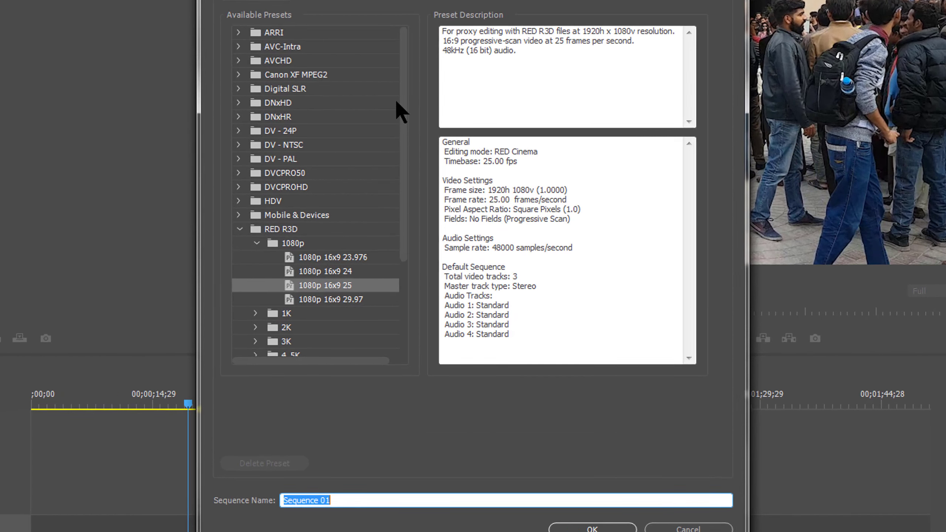
left_click_drag(401, 99, 394, 140)
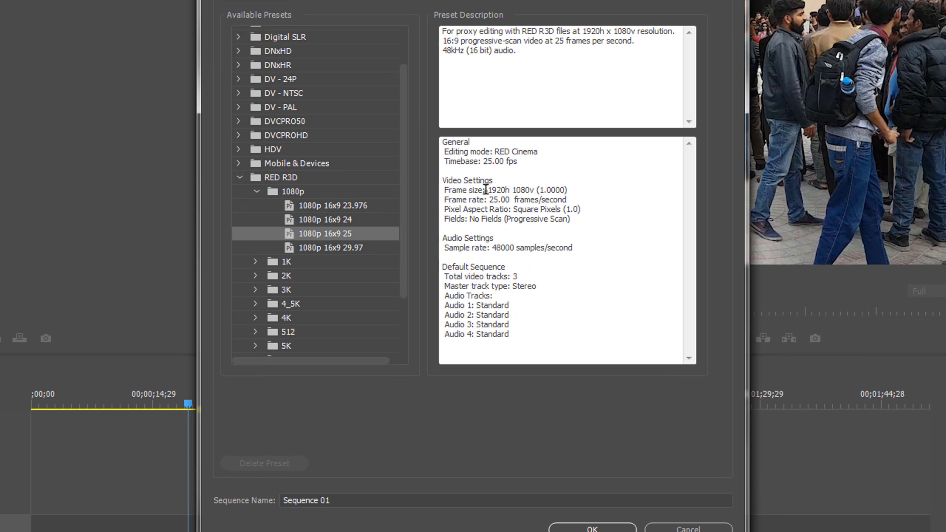
left_click_drag(489, 190, 511, 184)
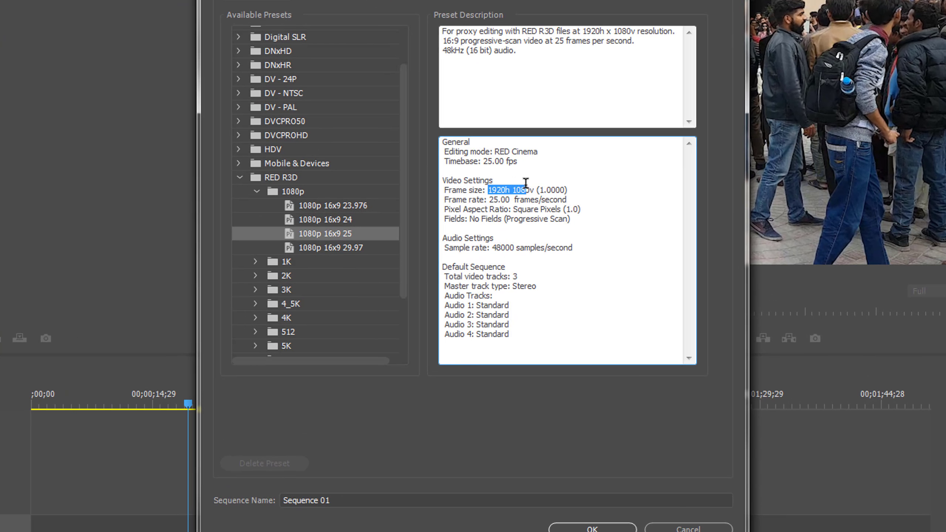
left_click(342, 238)
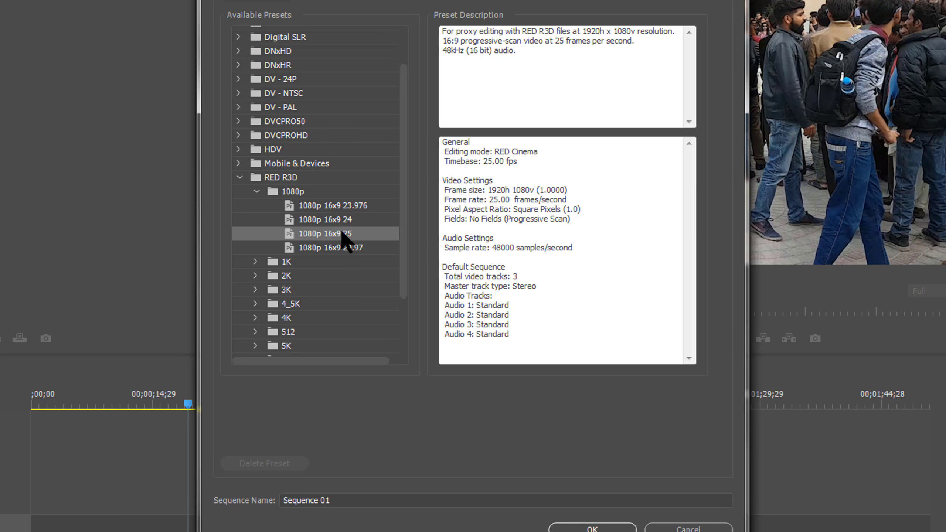
left_click(342, 220)
left_click(342, 231)
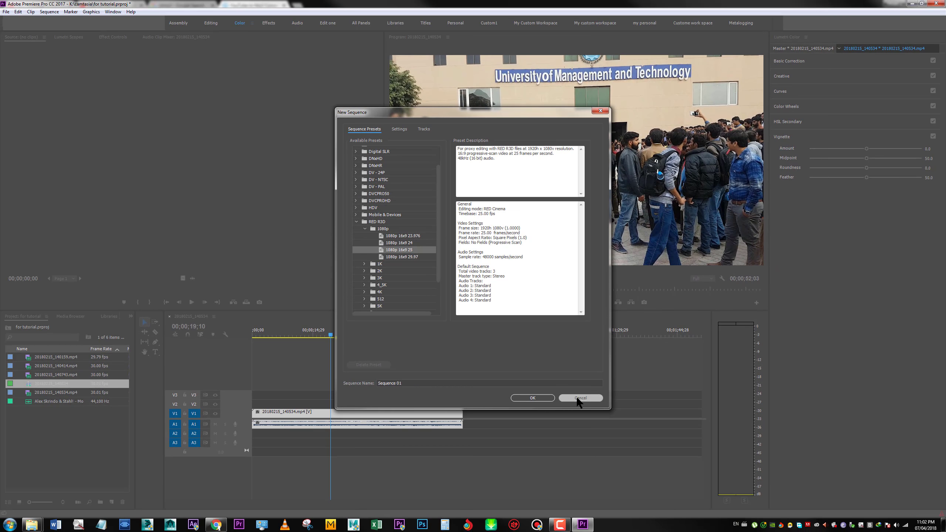
left_click(578, 398)
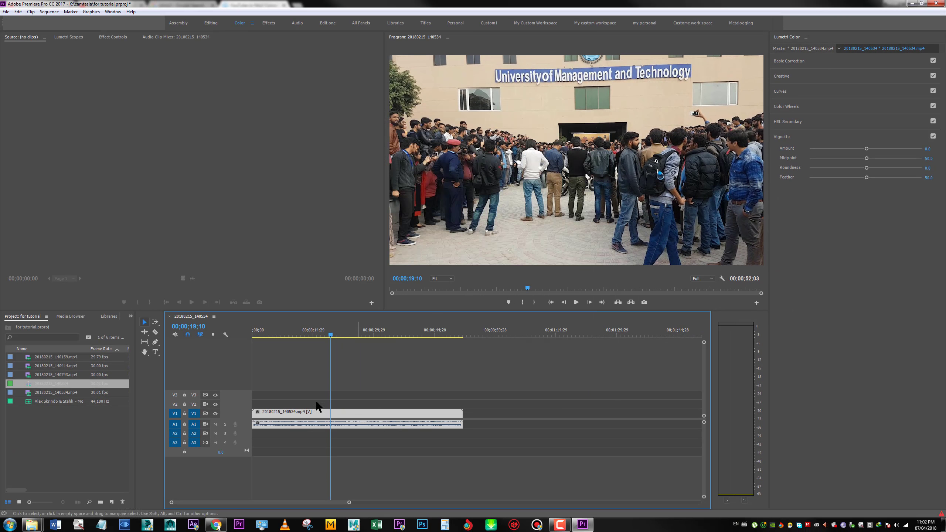
Inspect the resolution and frame rate in the properties of the 20180215_140534 sequence
left_click(68, 377)
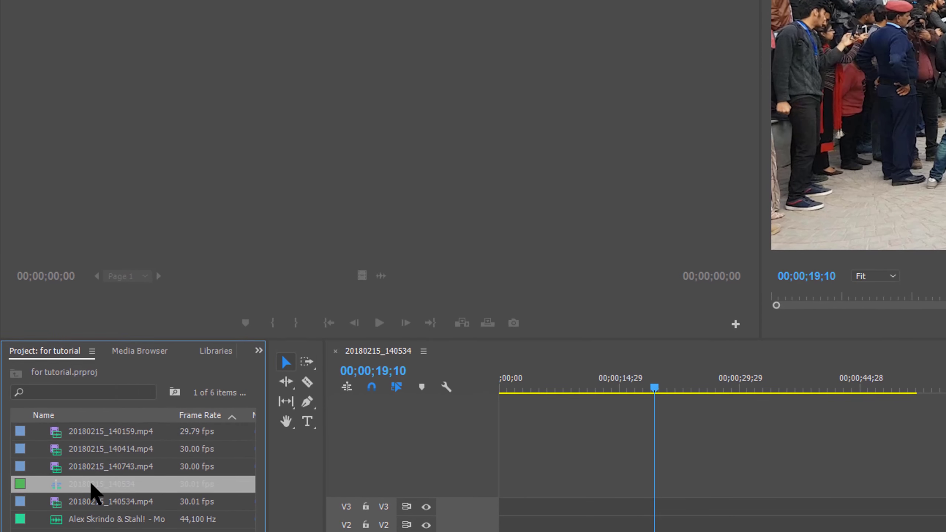
right_click(49, 384)
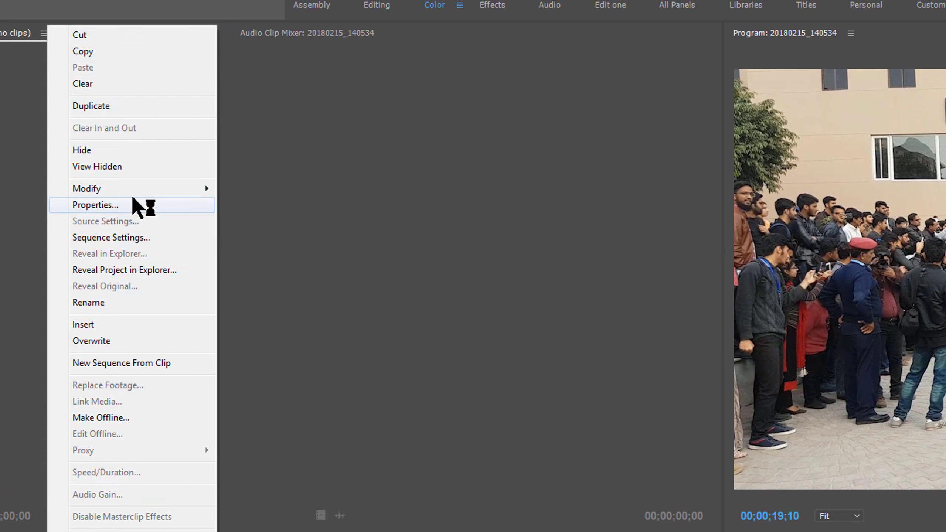
left_click(156, 84)
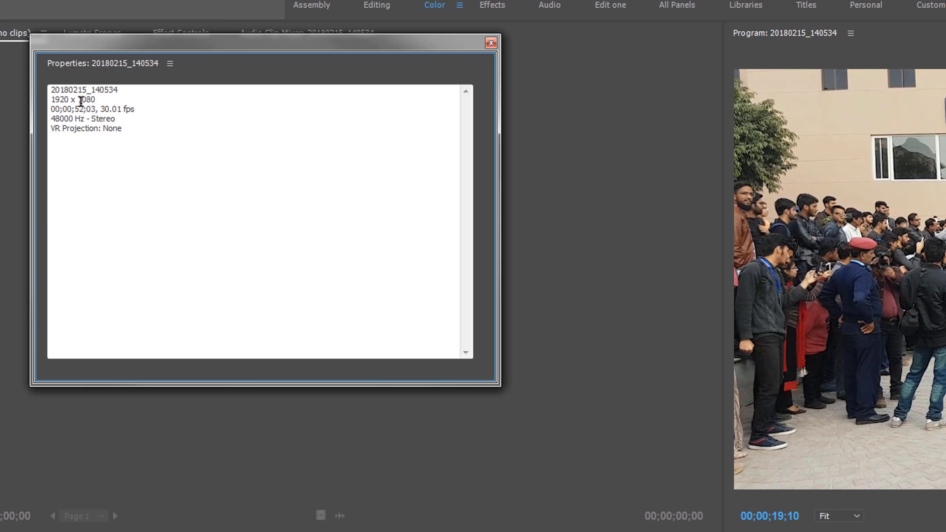
left_click_drag(102, 107, 145, 106)
left_click(140, 112)
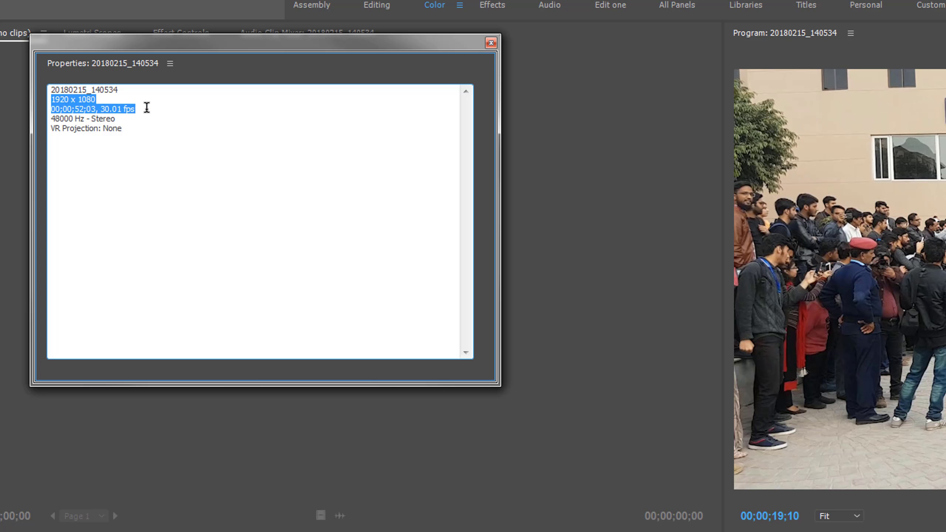
left_click(122, 102)
left_click(491, 42)
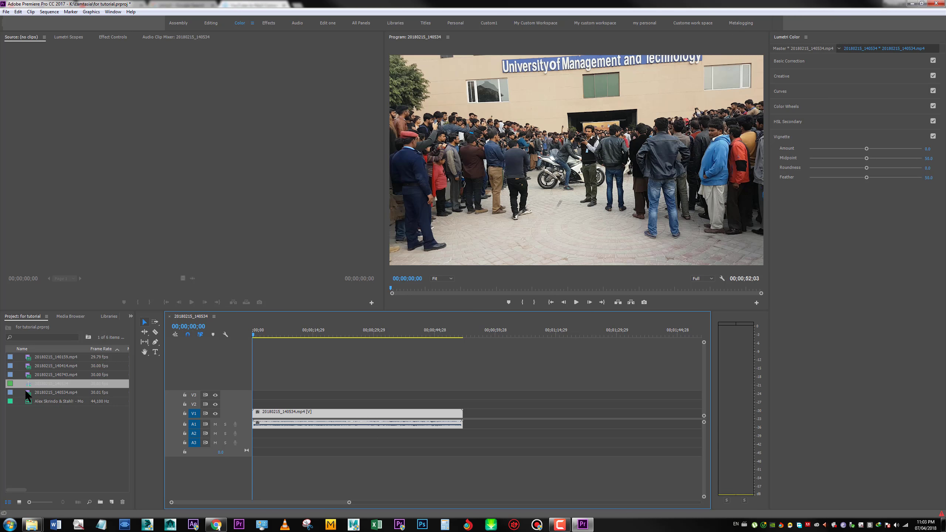
Place the music file on track A2 at the sequence start and delete the video clip's original audio from A1
left_click_drag(36, 401, 249, 449)
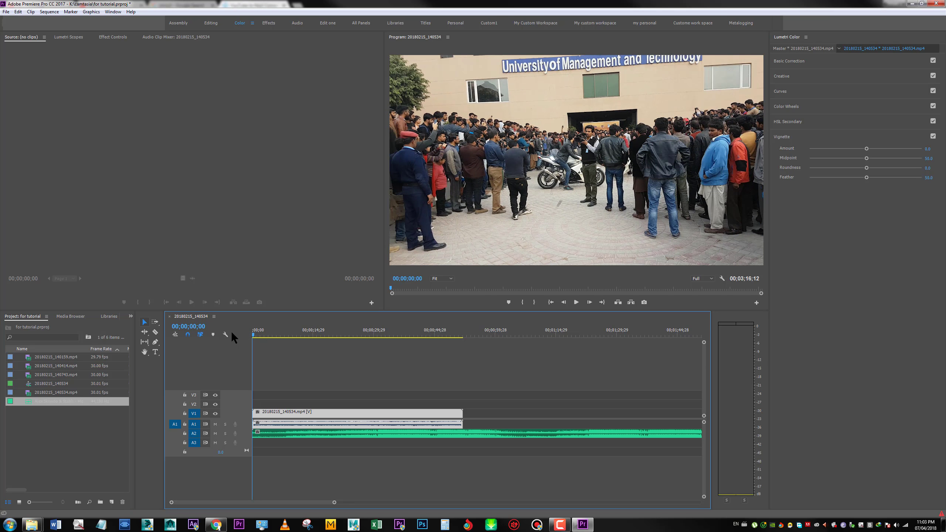
left_click(357, 413)
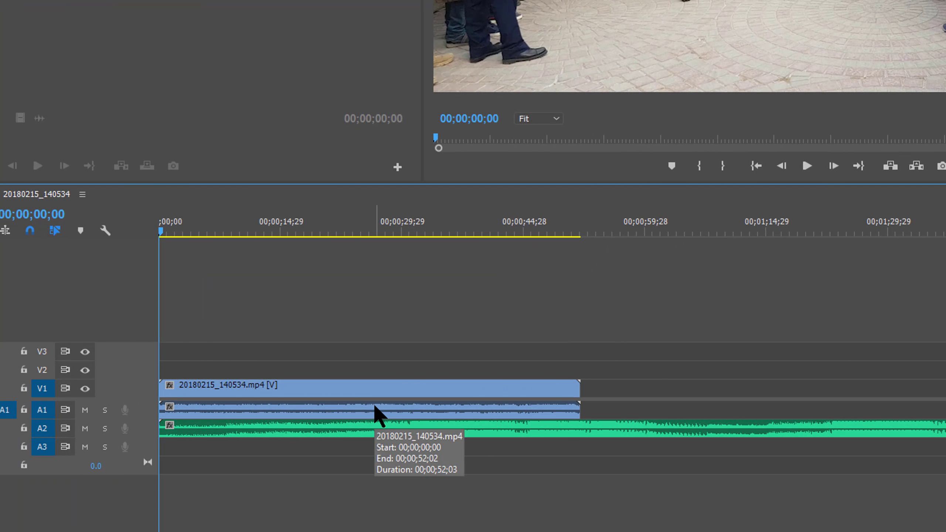
left_click(375, 406)
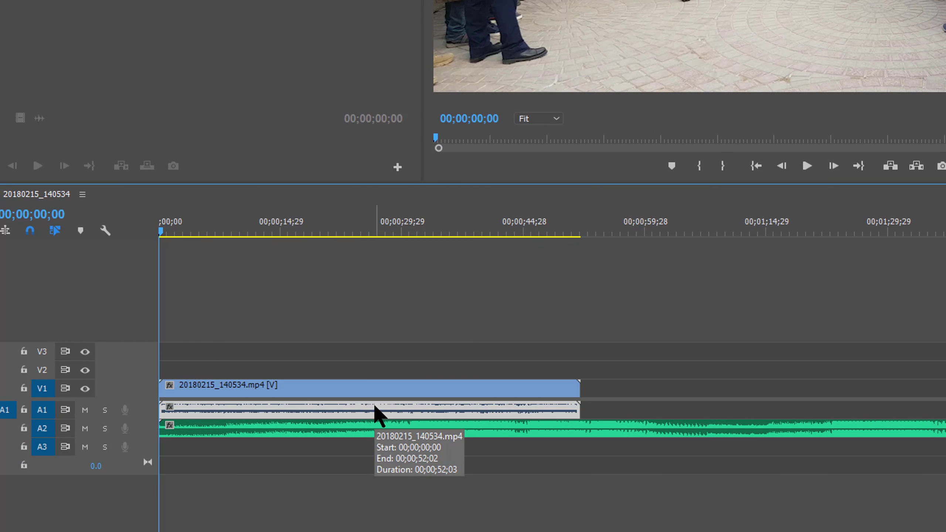
key("Delete")
Enlarge the audio tracks in the timeline to show the music's waveform and select the music clip
key("space")
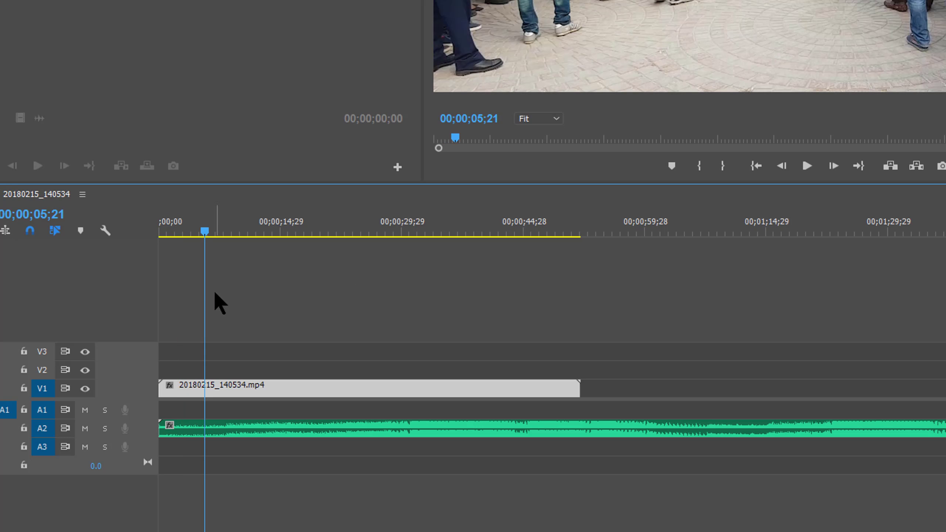
key("=")
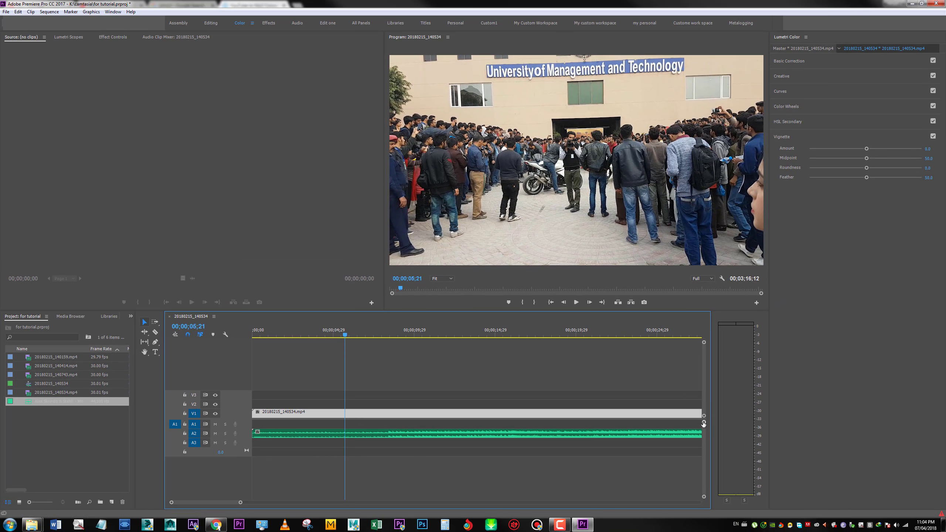
left_click_drag(704, 423, 703, 431)
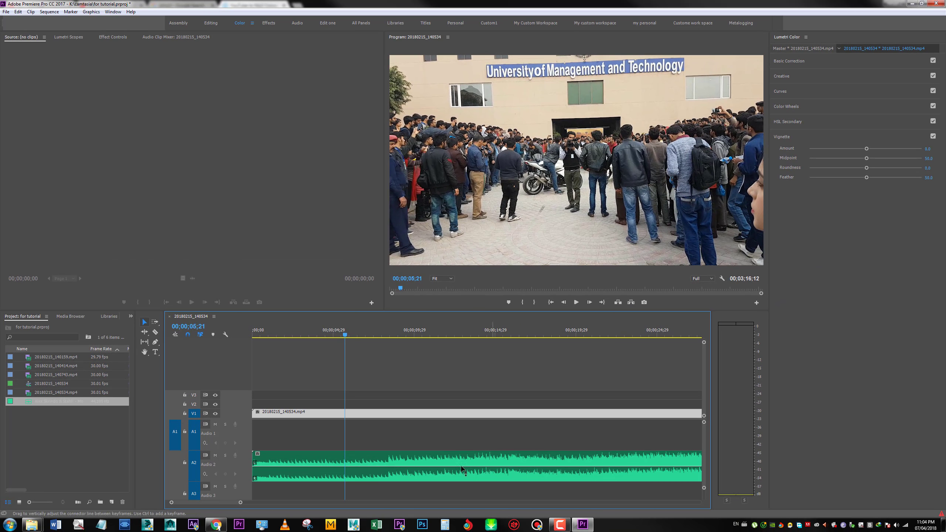
left_click(479, 452)
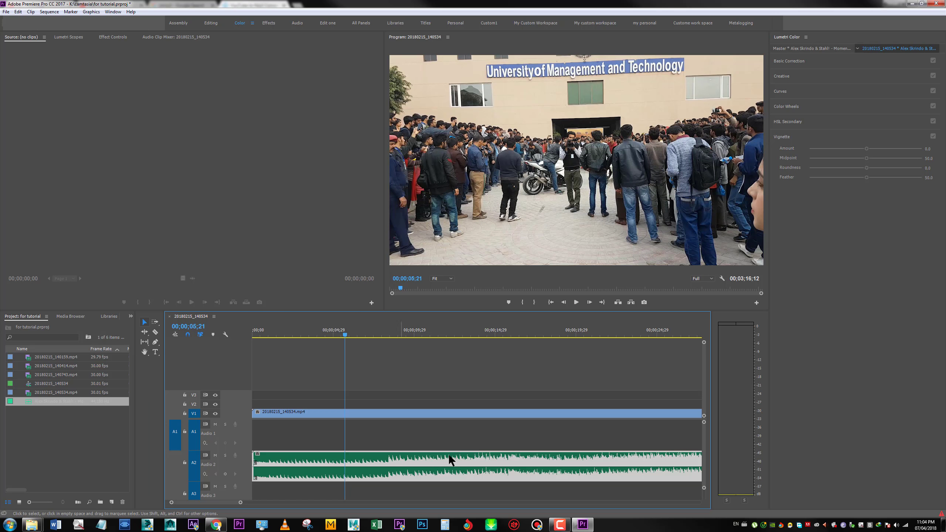
Play the sequence to find a beat in the music and split the video clip on V1 at 00;00;15;12
key("space")
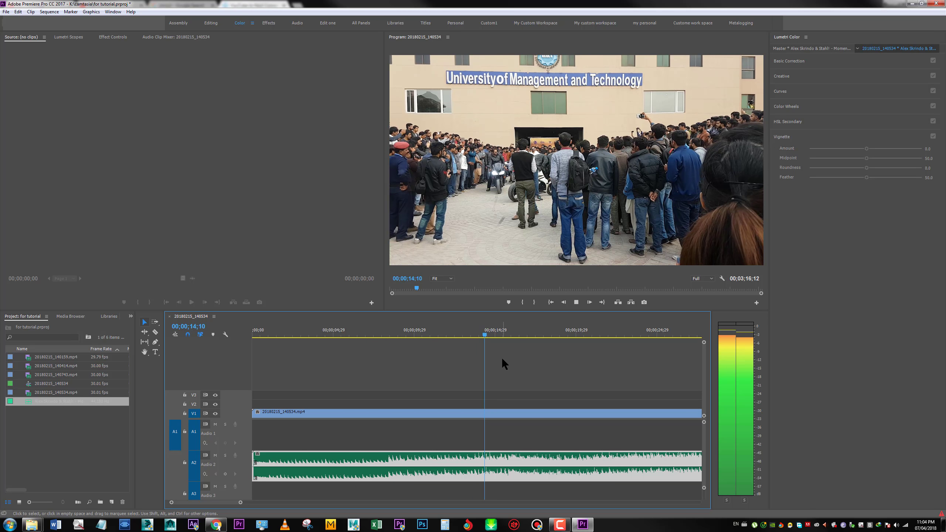
left_click_drag(504, 335, 479, 342)
key("space")
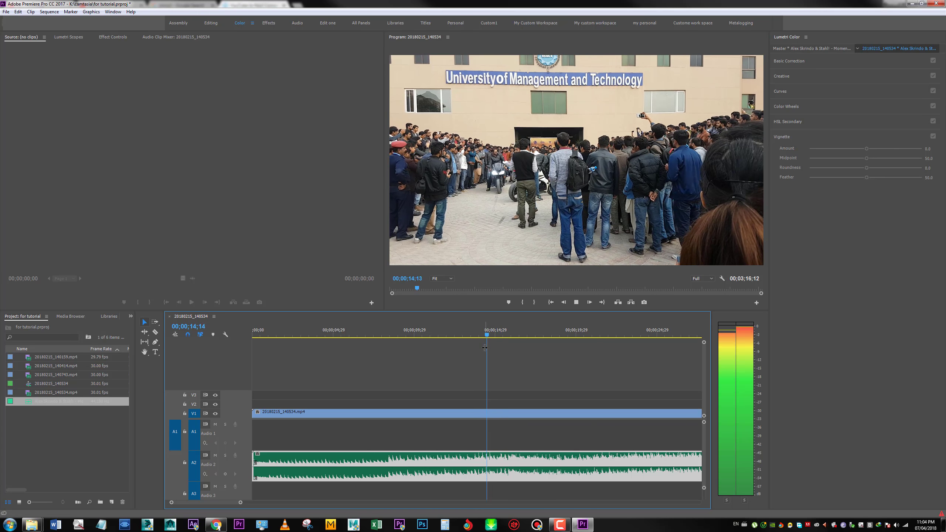
key("space")
key("c")
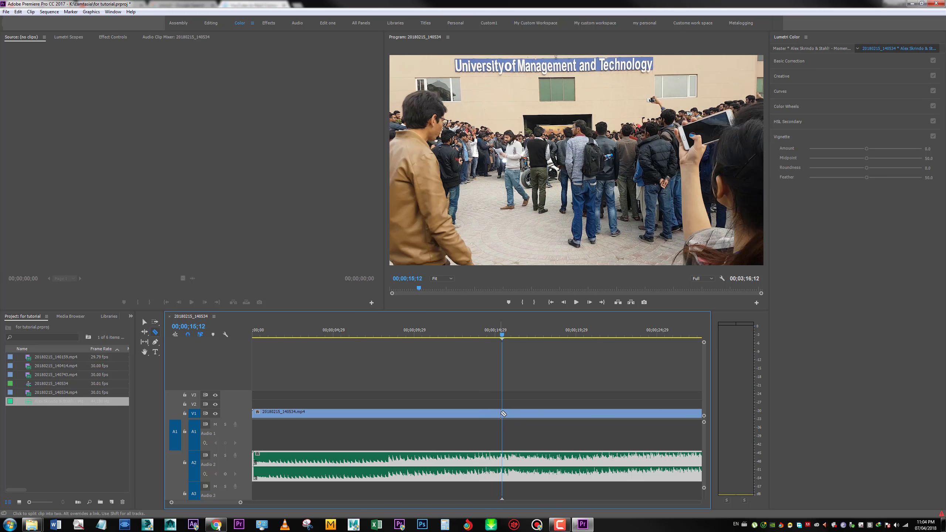
left_click(504, 414)
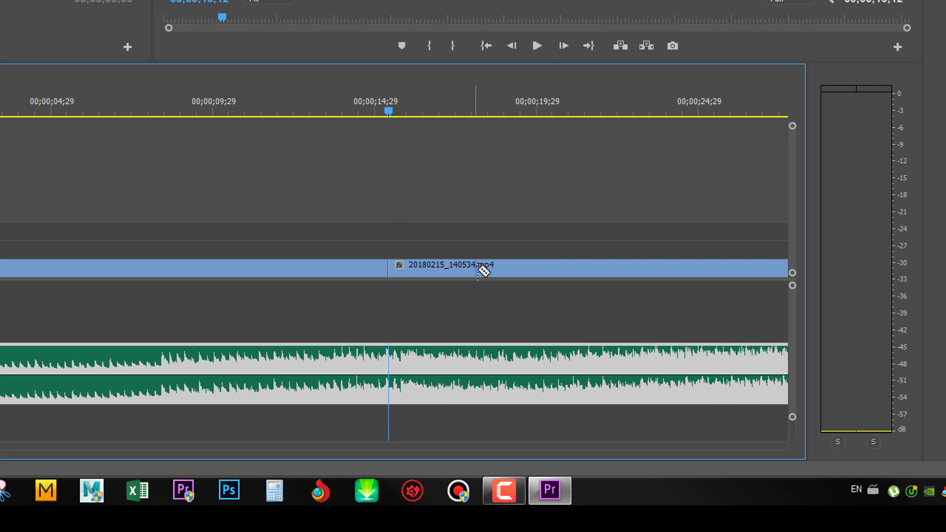
Split the video clip again at 00;00;18;07, remove the segment between the two cuts and close the gap
left_click_drag(401, 114, 489, 138)
left_click(485, 290)
key("v")
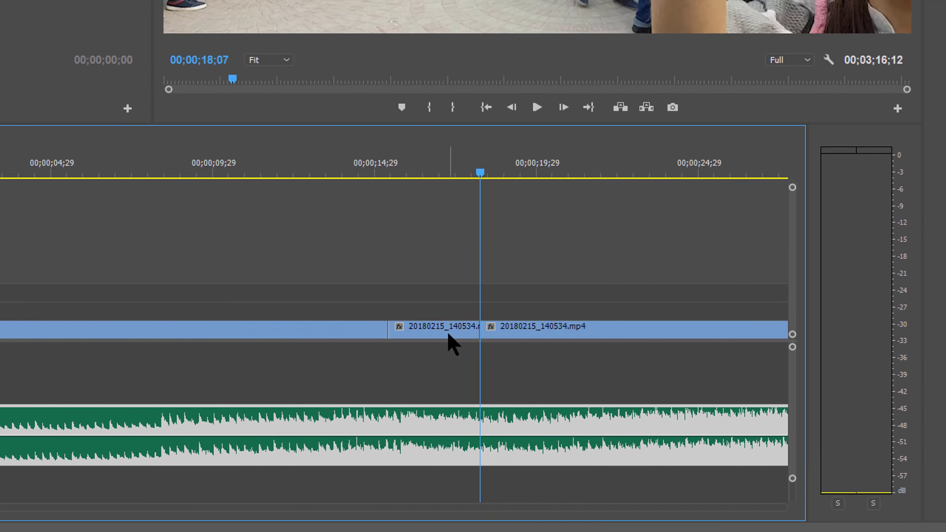
left_click(447, 293)
left_click_drag(550, 332, 485, 336)
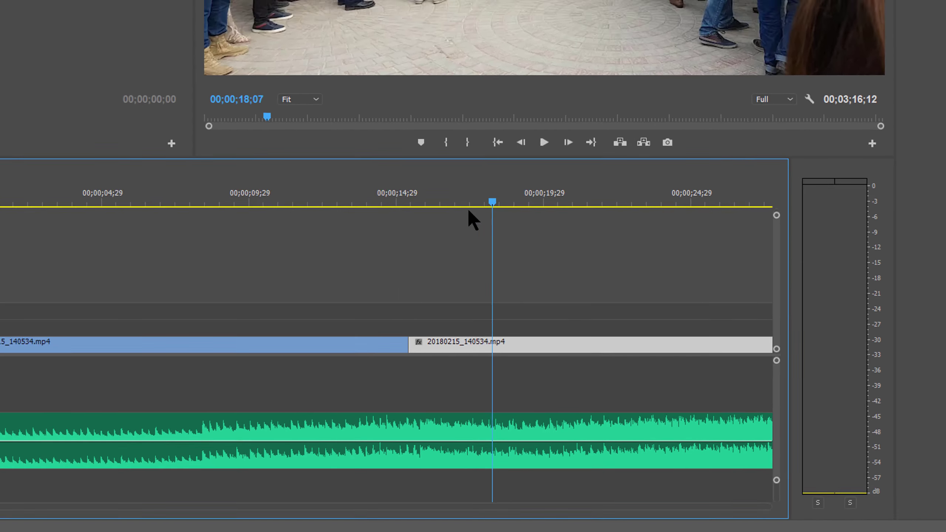
Roll the edit point between the two video segments slightly earlier to line it up with the music beat
left_click_drag(468, 207, 483, 347)
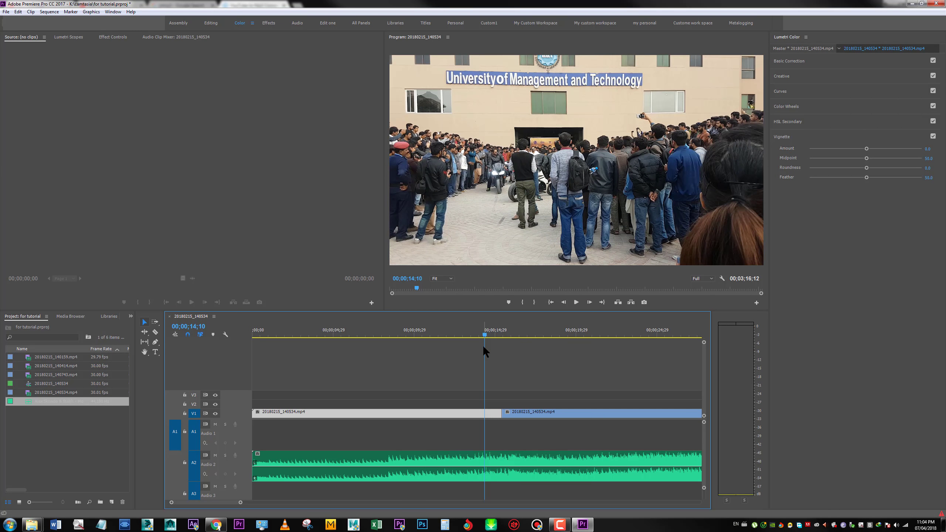
mouse_move(492, 330)
left_mouse_down()
mouse_move(483, 334)
mouse_move(509, 328)
mouse_move(496, 333)
left_mouse_up()
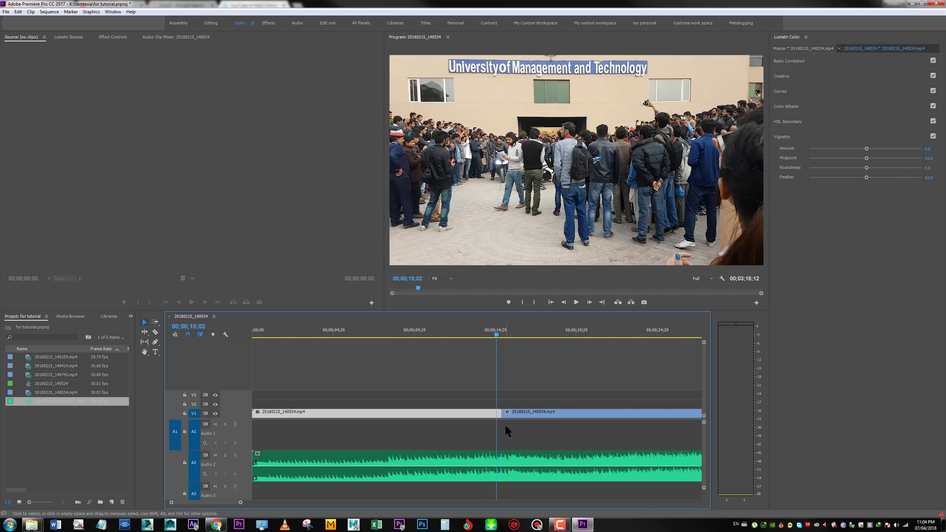
key("=")
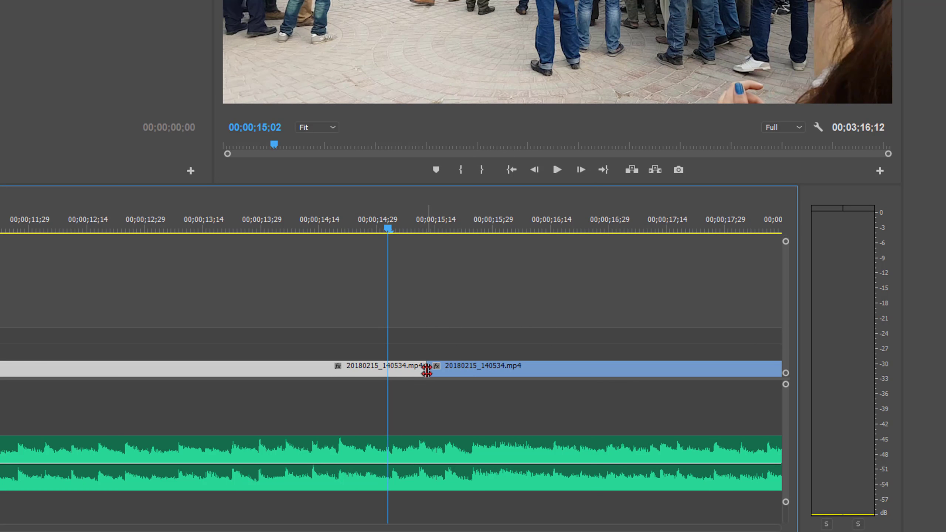
left_click_drag(502, 414, 496, 415)
left_click_drag(415, 371, 419, 371)
left_click_drag(479, 331, 421, 369)
left_click(463, 306)
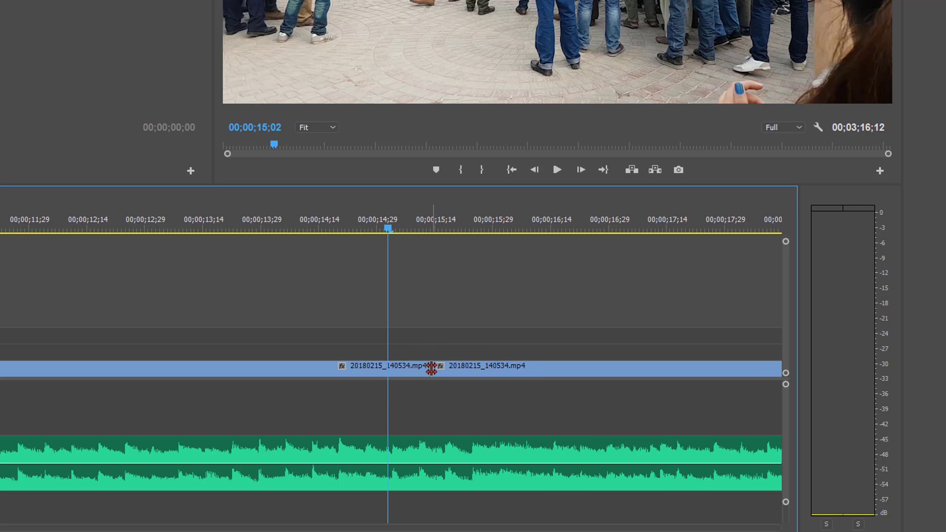
mouse_move(431, 368)
left_mouse_down()
mouse_move(386, 367)
mouse_move(416, 365)
left_mouse_up()
Play the sequence across the adjusted cut to check its timing against the music
left_click_drag(419, 223, 353, 220)
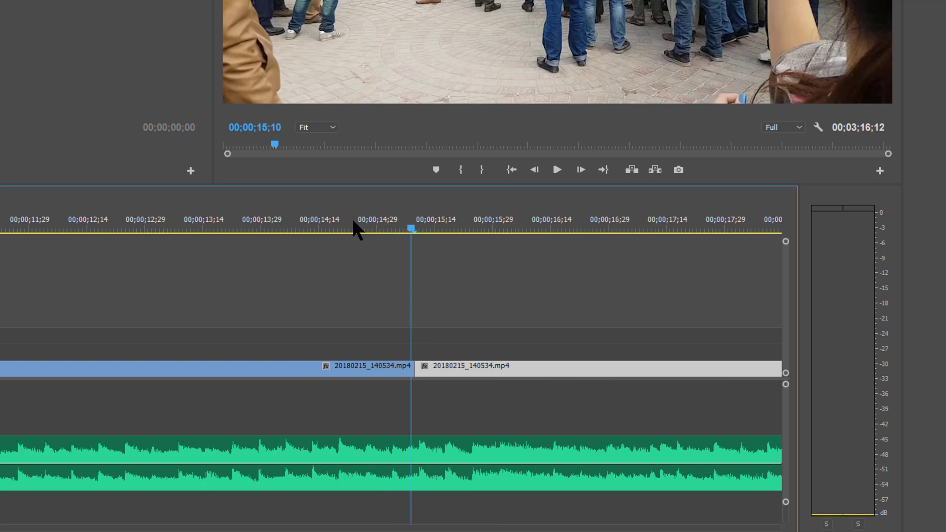
left_click(353, 220)
key("space")
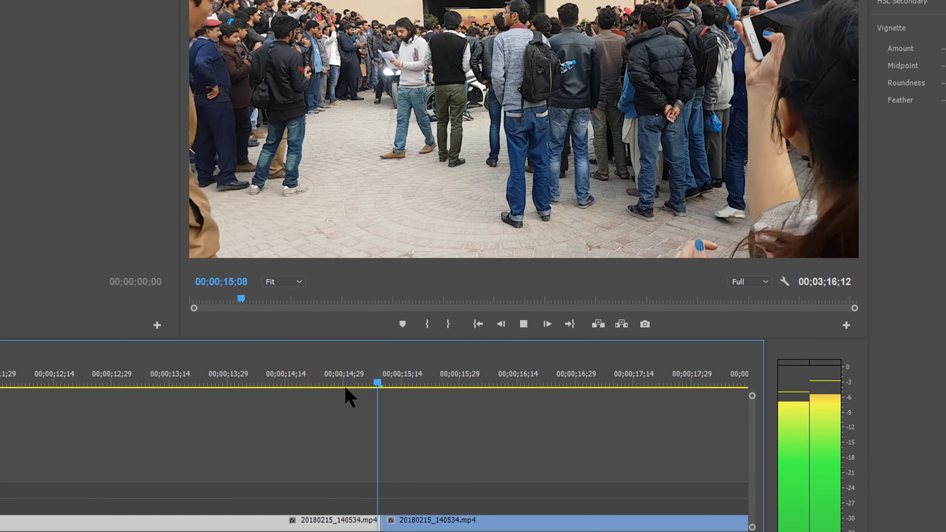
Split the video clip on V1 at 00;00;15;25 and again at about 00;00;16;08
left_click(434, 520)
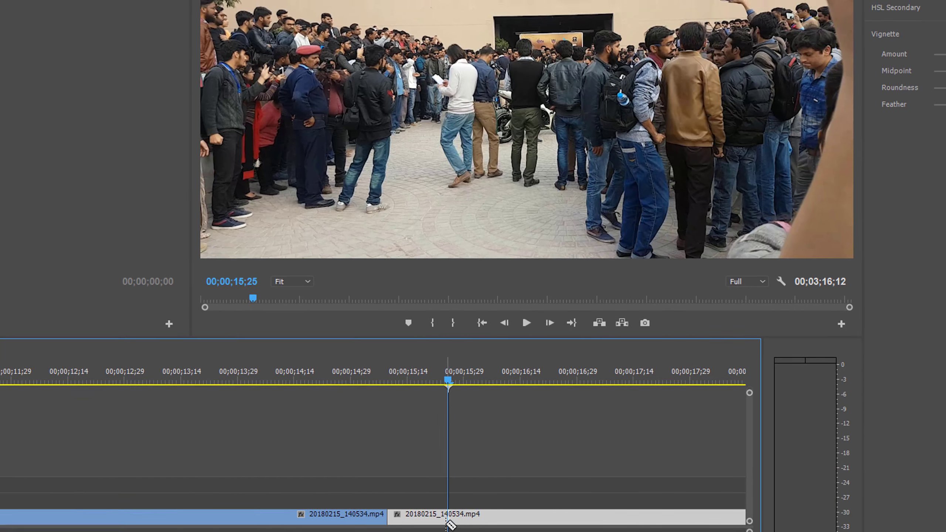
left_click(448, 520)
left_click(498, 521)
key("v")
Set the Scale of the short V1 segment starting at 00;00;15;25 to 120
left_click(483, 520)
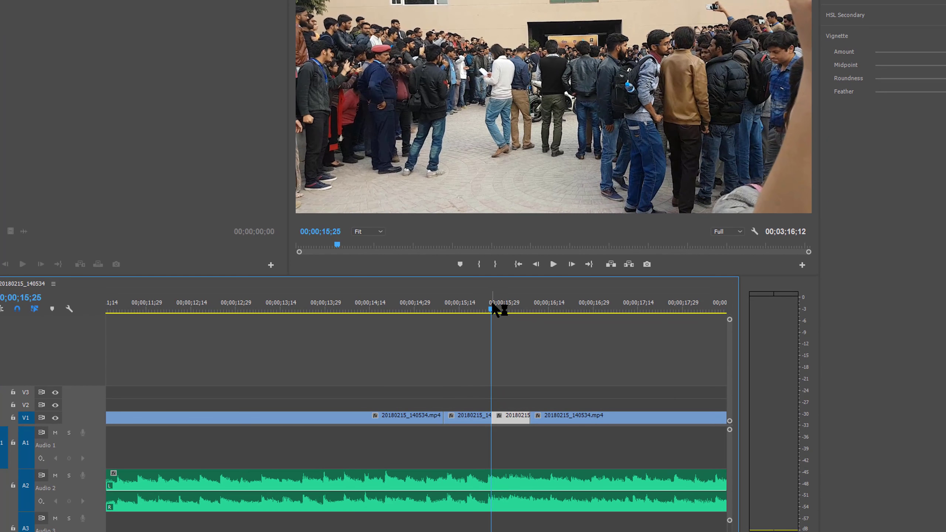
left_click(508, 427)
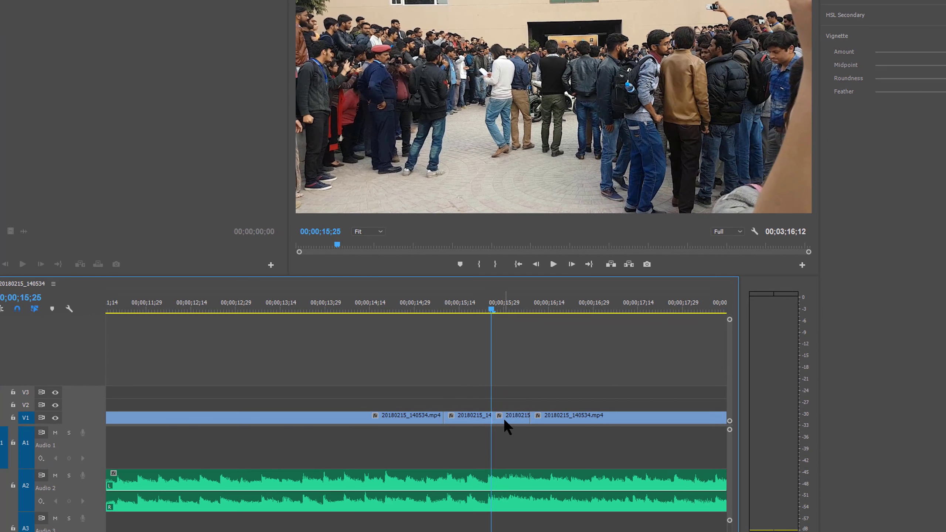
left_click(505, 420)
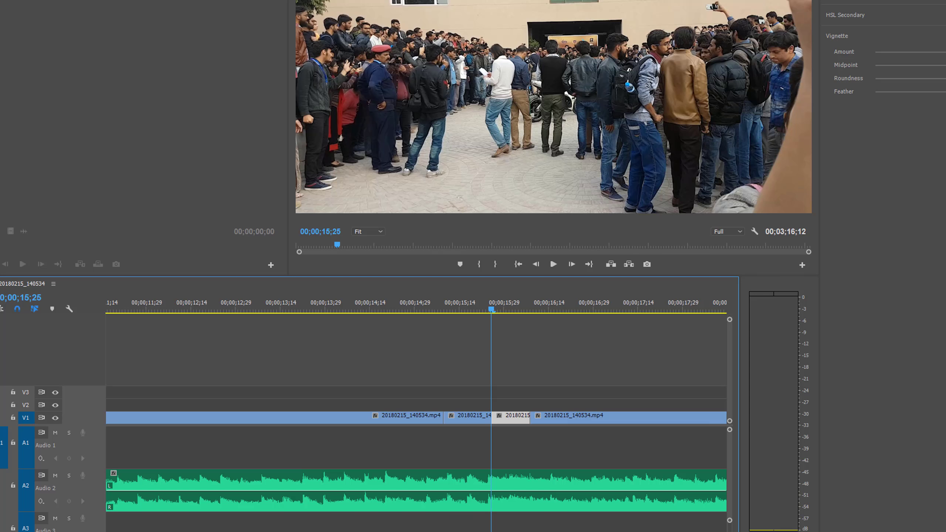
left_click(192, 40)
left_click(208, 131)
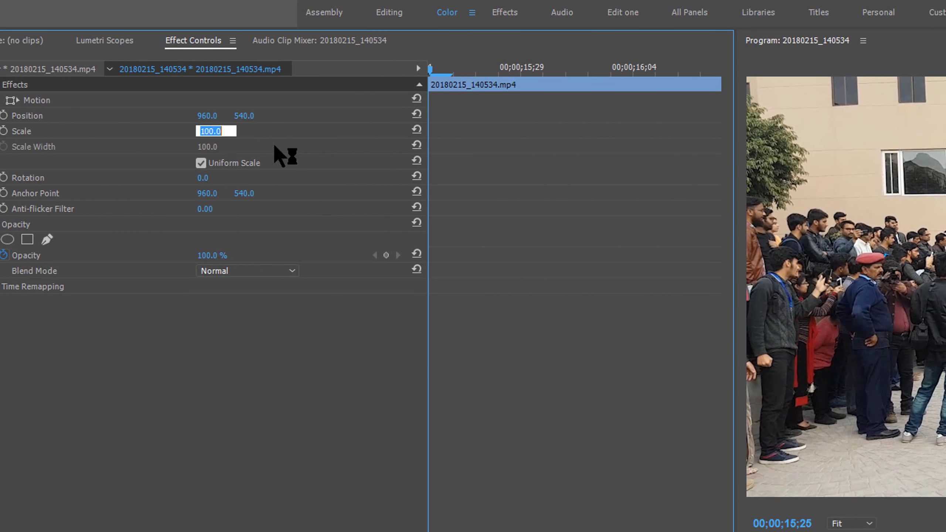
type("120")
key("Return")
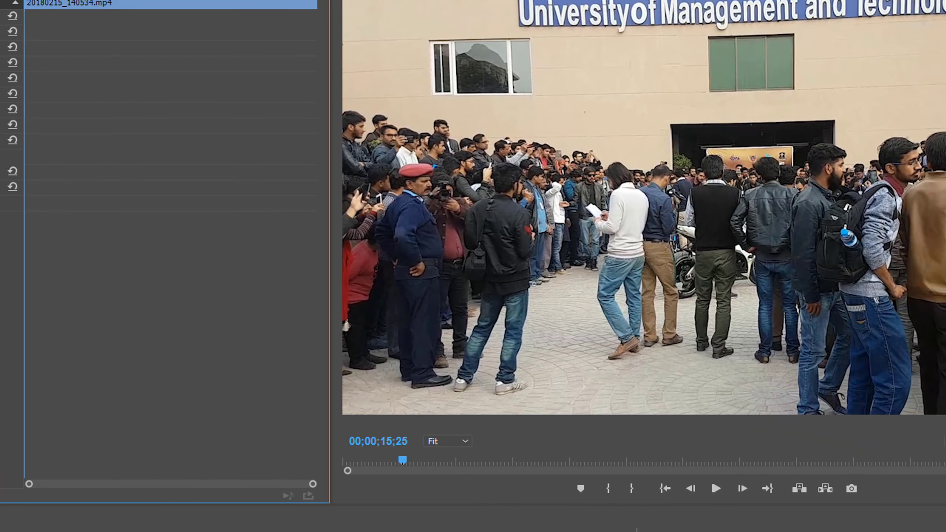
Play the sequence after the enlarged segment and on to 00;00;18;29 to check the cuts against the music
left_click_drag(636, 529, 540, 501)
key("space")
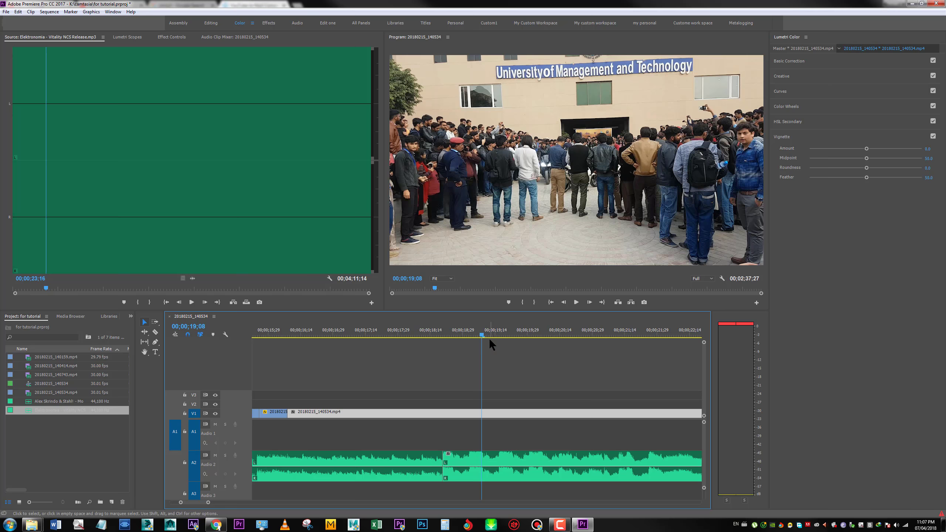
left_click_drag(485, 338, 452, 339)
key("space")
key("space")
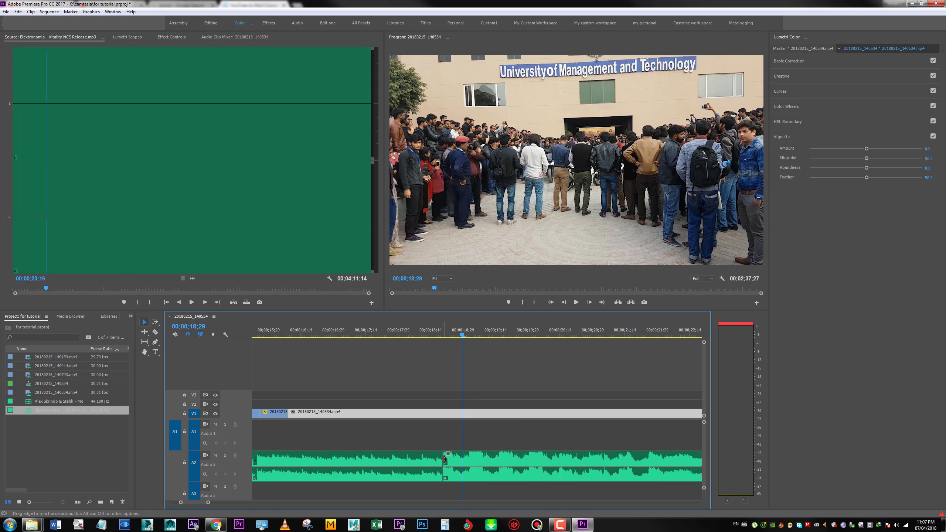
Trim the start of the second music clip on A2, butt it against the first music clip and play the join
left_click_drag(444, 460, 465, 466)
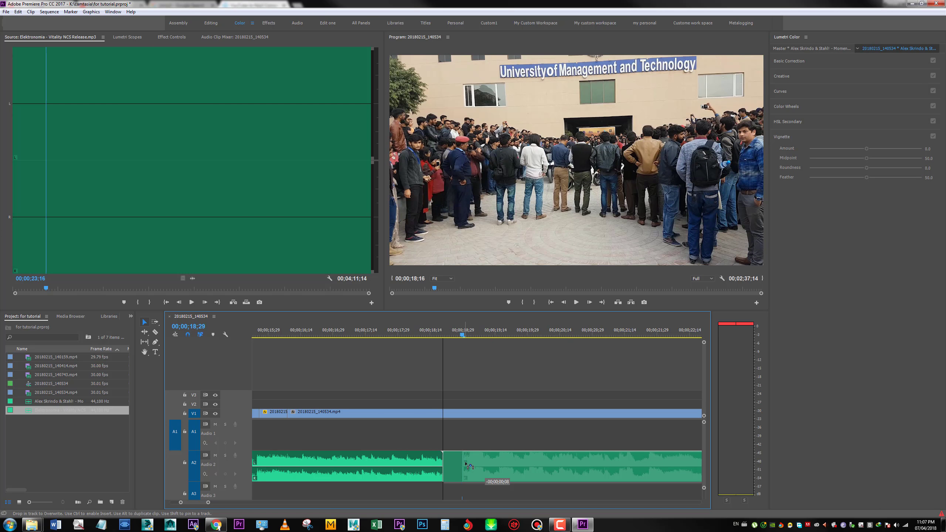
left_click(460, 330)
key("space")
key("space")
Split the V1 clip at the start of the second music clip, at 00;00;19;04 and at five further beats up to about 00;00;21;12
key("c")
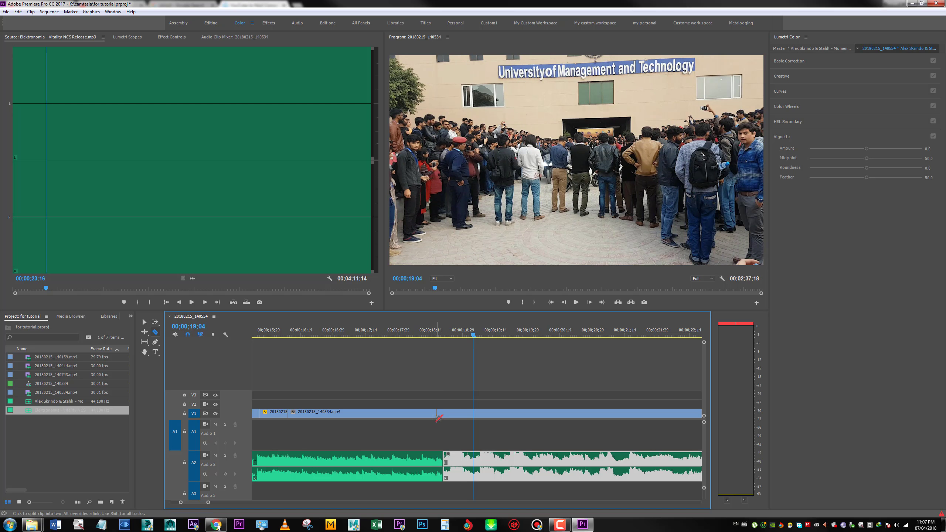
left_click(443, 414)
left_click(474, 413)
left_click(503, 413)
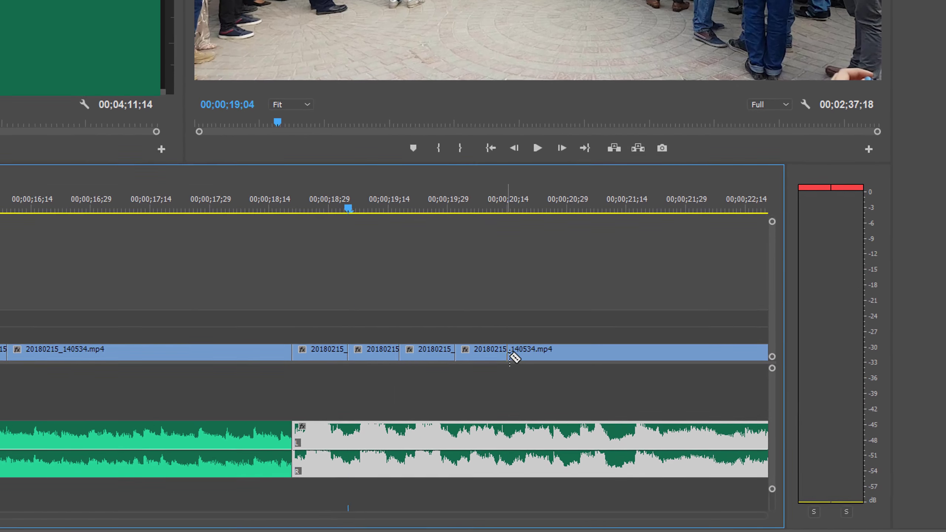
left_click(532, 413)
left_click(564, 414)
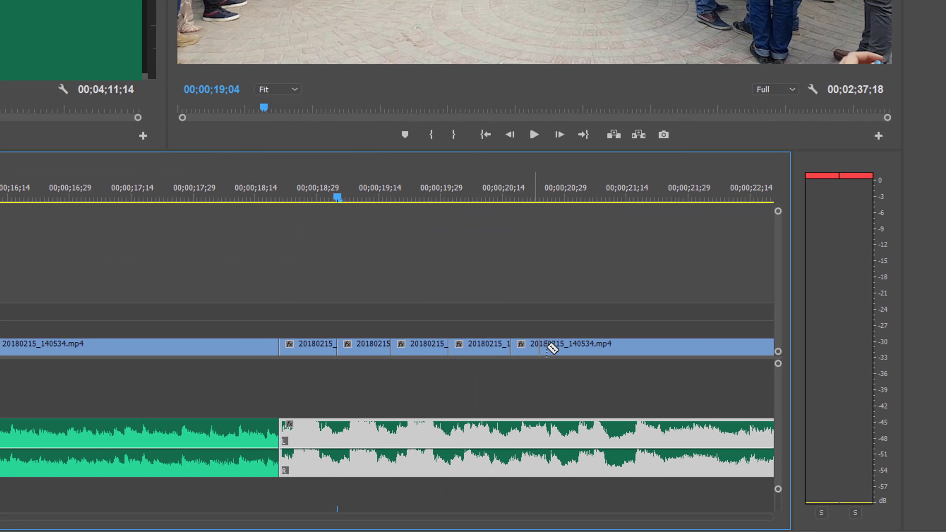
left_click(560, 348)
left_click(617, 348)
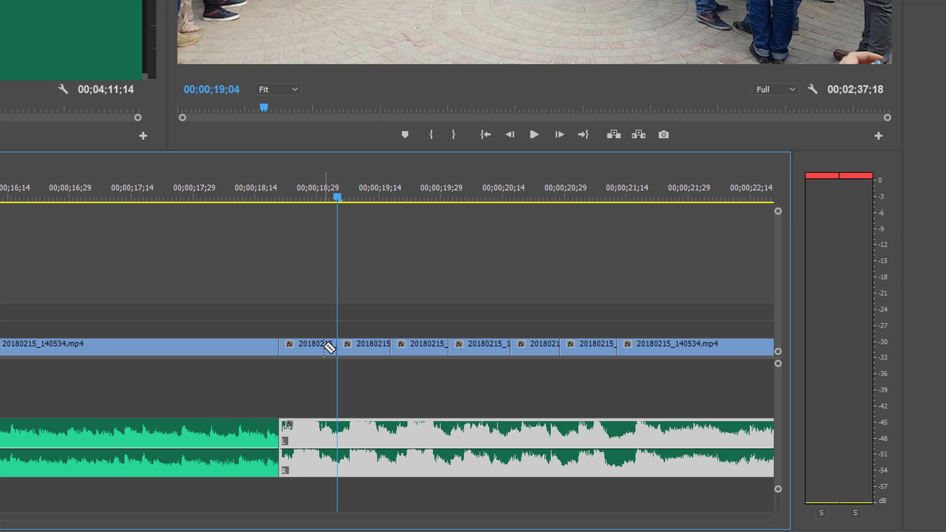
Change the Scale of the first two short V1 segments above the start of the second music clip
key("v")
left_click(324, 348)
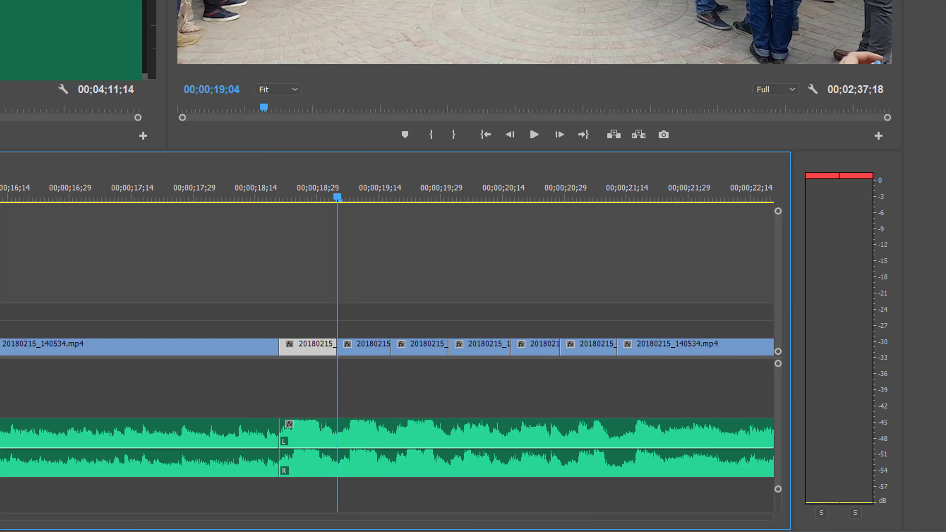
key("shift+5")
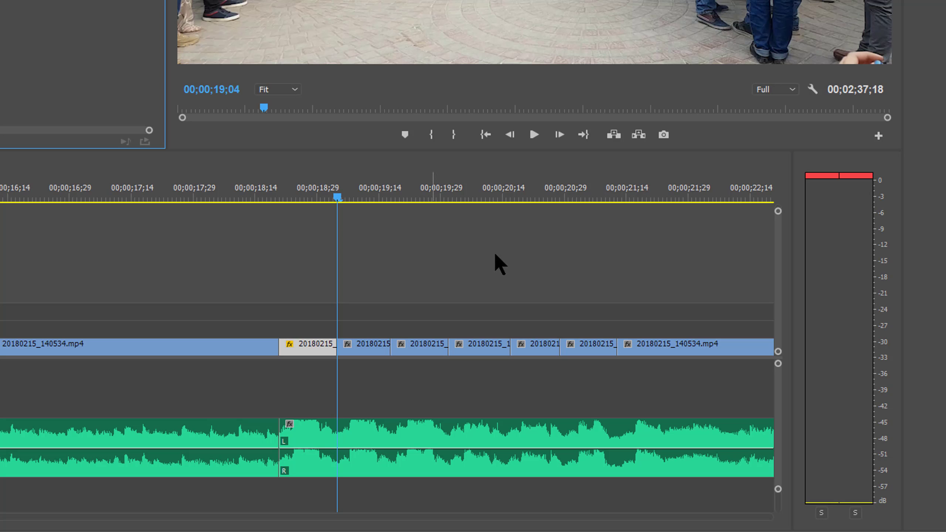
left_click(386, 345)
key("shift+5")
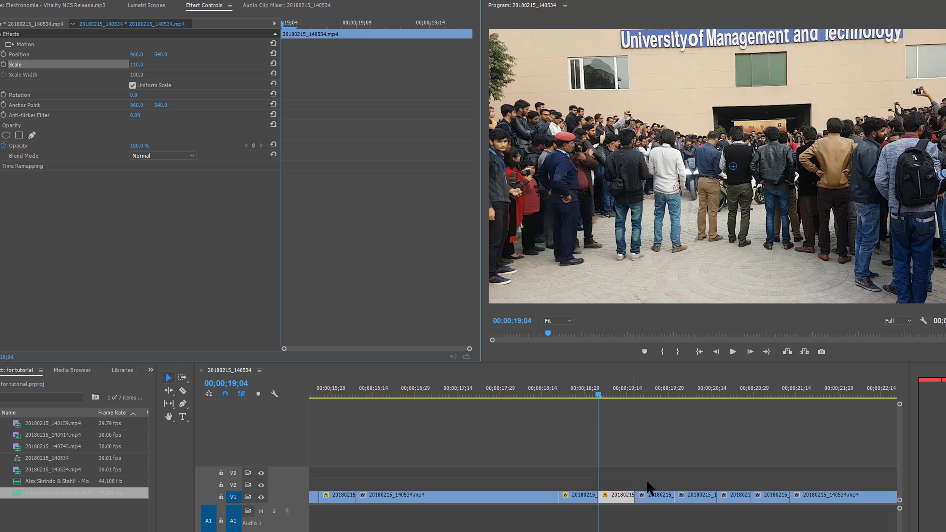
Set the Scale of the third short V1 segment to 98 and the fourth to 120
left_click(599, 463)
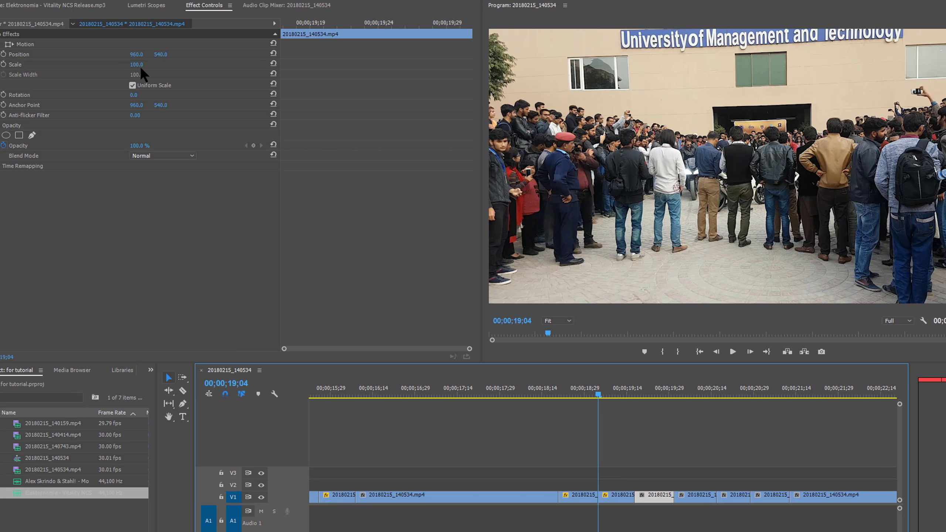
left_click_drag(140, 66, 138, 66)
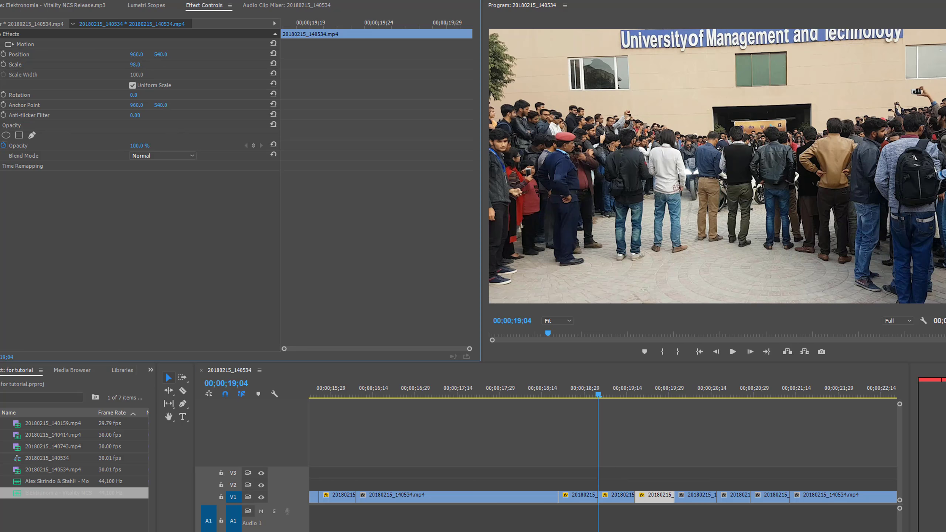
left_click(700, 393)
left_click(701, 496)
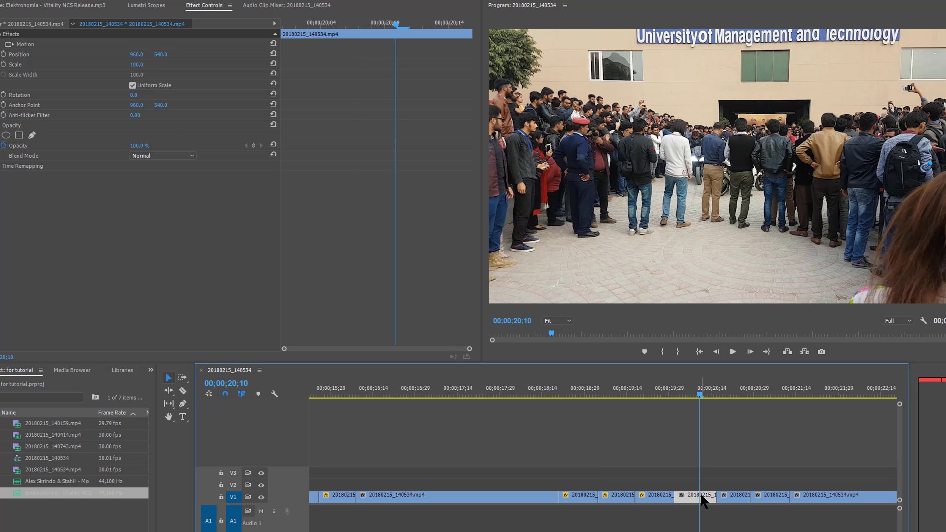
left_click(146, 66)
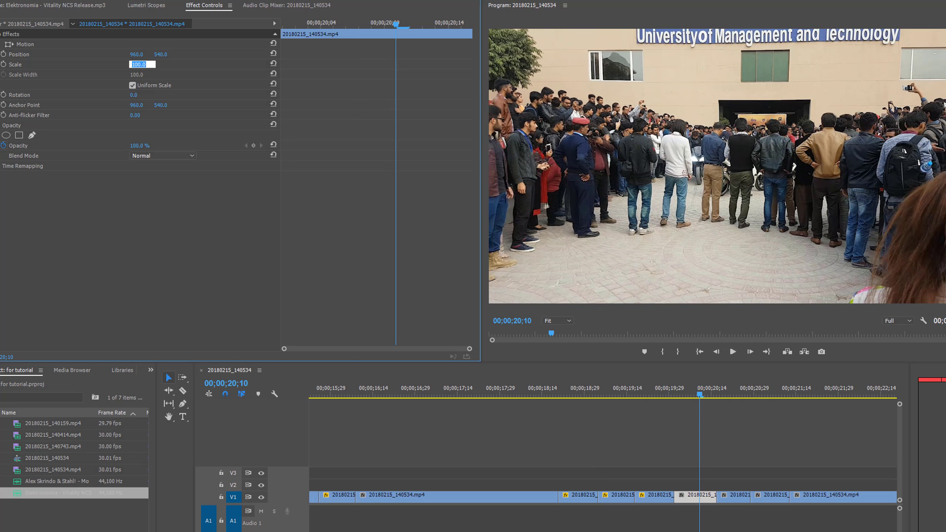
type("120")
key("Return")
Set the Scale of the fifth short V1 segment to 125 and the sixth to 130
left_click_drag(701, 395, 730, 412)
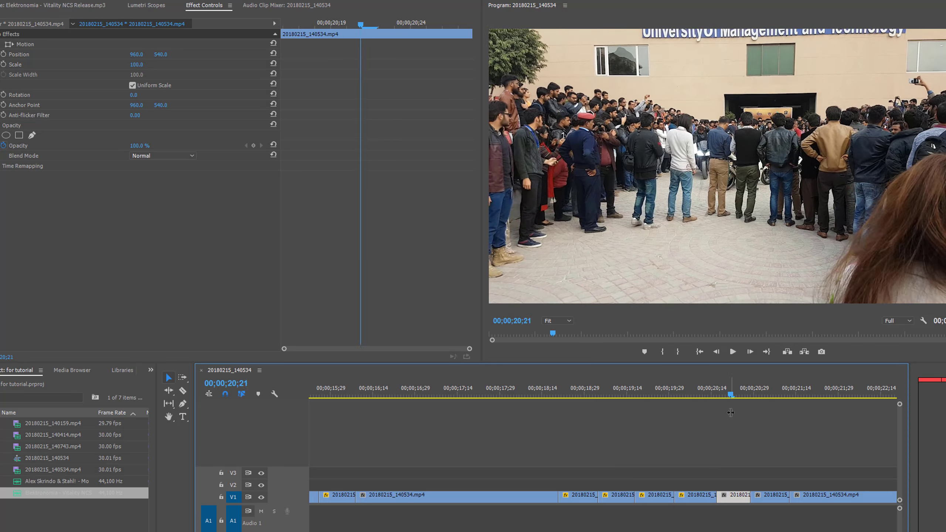
left_click(137, 65)
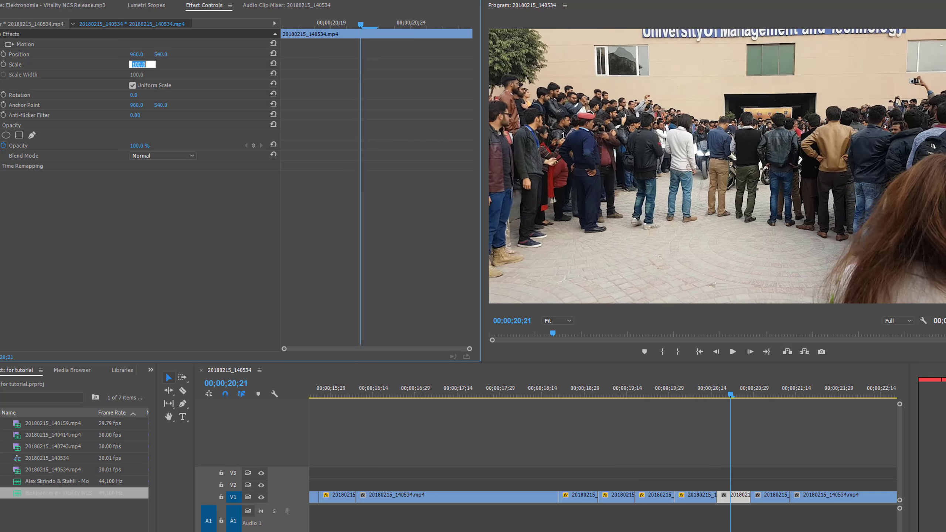
type("125")
key("Return")
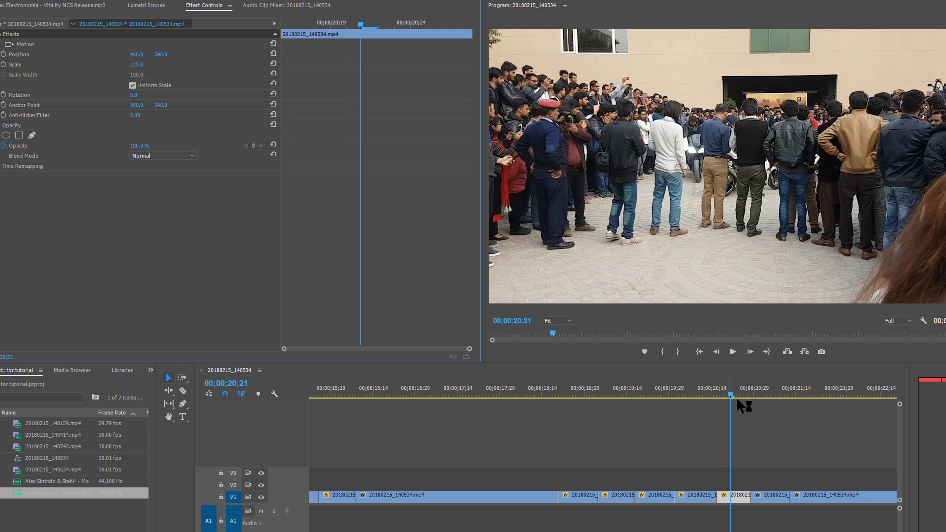
left_click(768, 396)
left_click(137, 64)
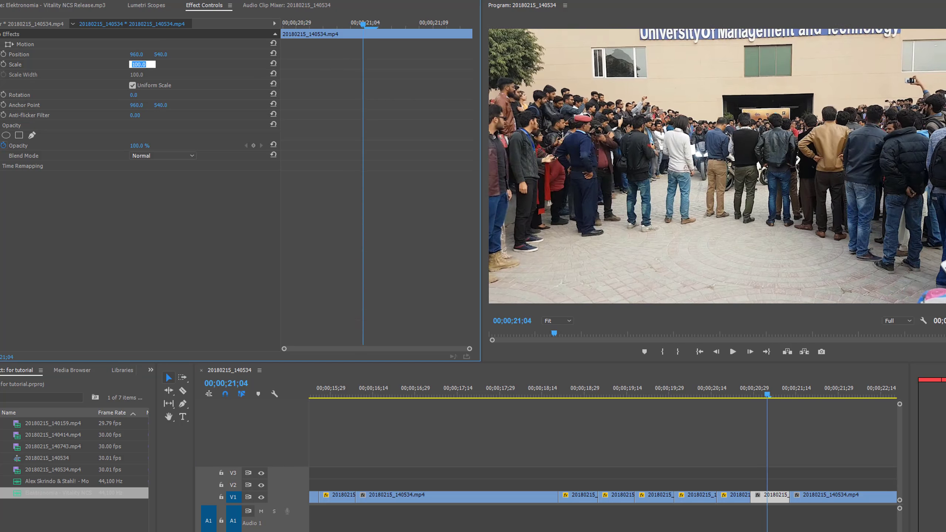
type("130")
key("Return")
Play the run of short scaled segments to check the stepped zoom against the music
left_click_drag(766, 396, 543, 407)
left_click(798, 404)
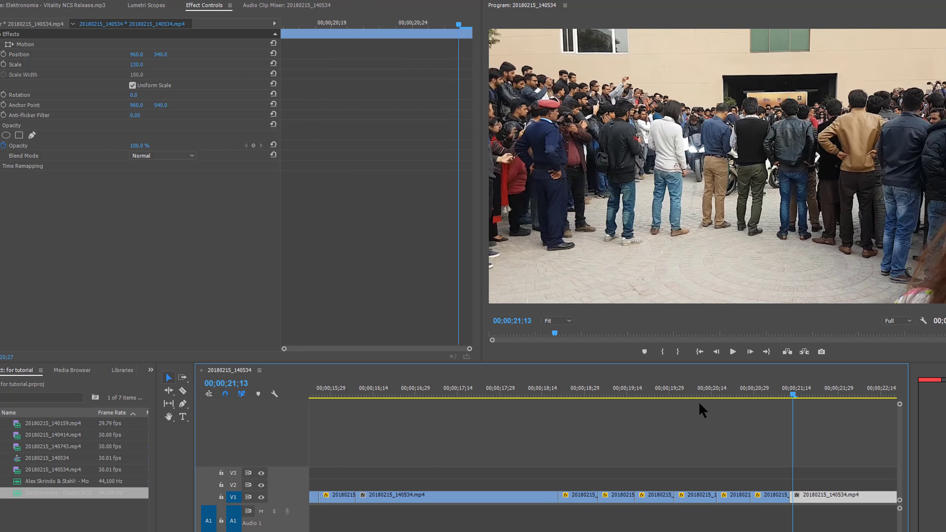
left_click(581, 405)
key("space")
key("space")
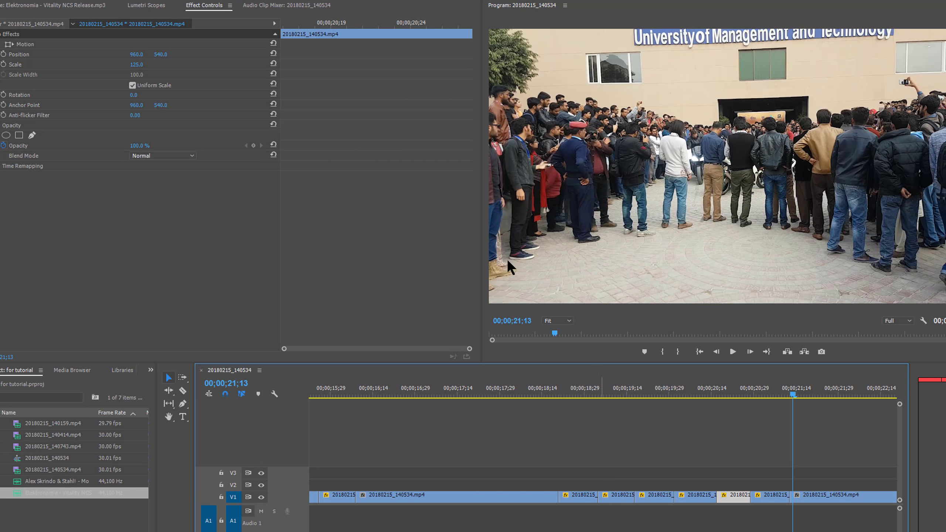
Set the Scale of the fifth short V1 segment to 140 and the sixth to 160
left_click(149, 65)
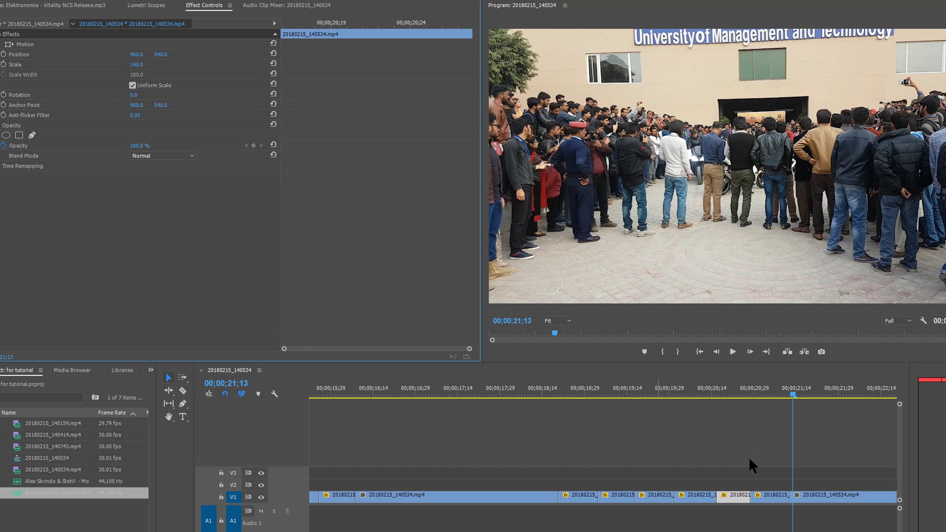
left_click_drag(794, 394, 771, 395)
left_click(781, 498)
left_click(139, 65)
type("1")
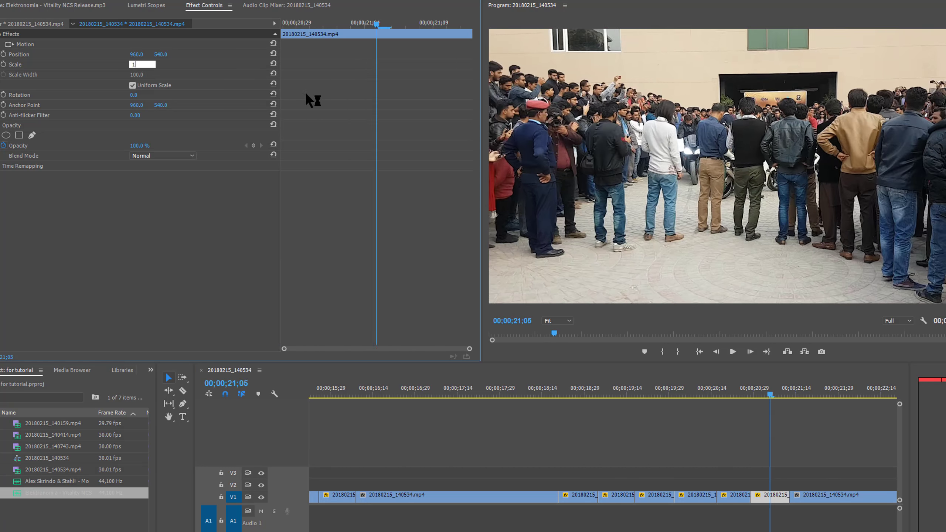
type("60")
key("Return")
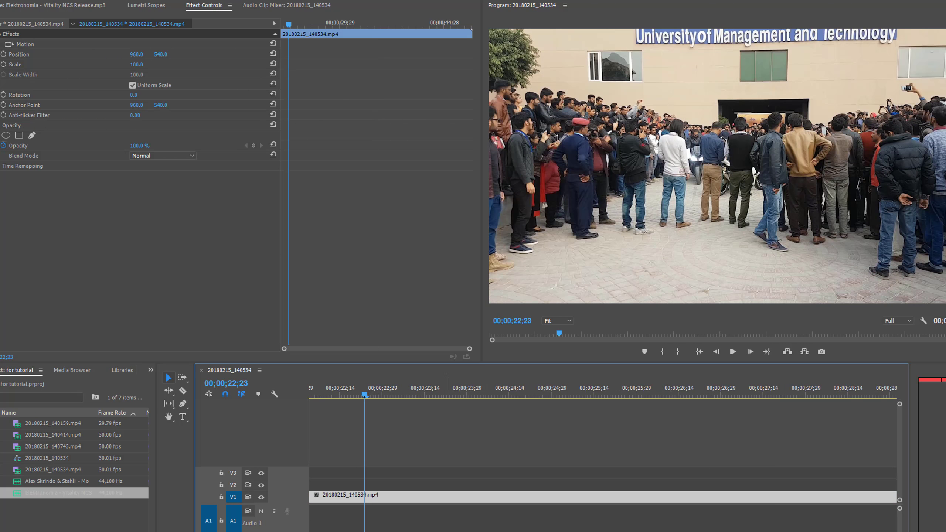
Split the remaining V1 clip at about 00;00;23;00 and 00;00;23;13
left_click(384, 498)
left_click(407, 499)
key("v")
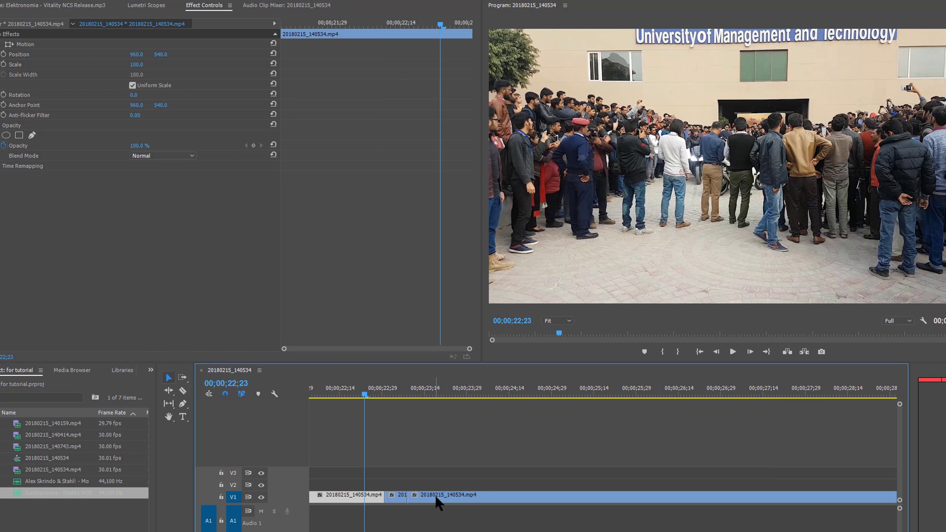
mouse_move(437, 498)
left_mouse_down()
mouse_move(417, 499)
mouse_move(441, 499)
left_mouse_up()
Split the remaining V1 clip at about 00;00;23;27 and 00;00;24;10
key("c")
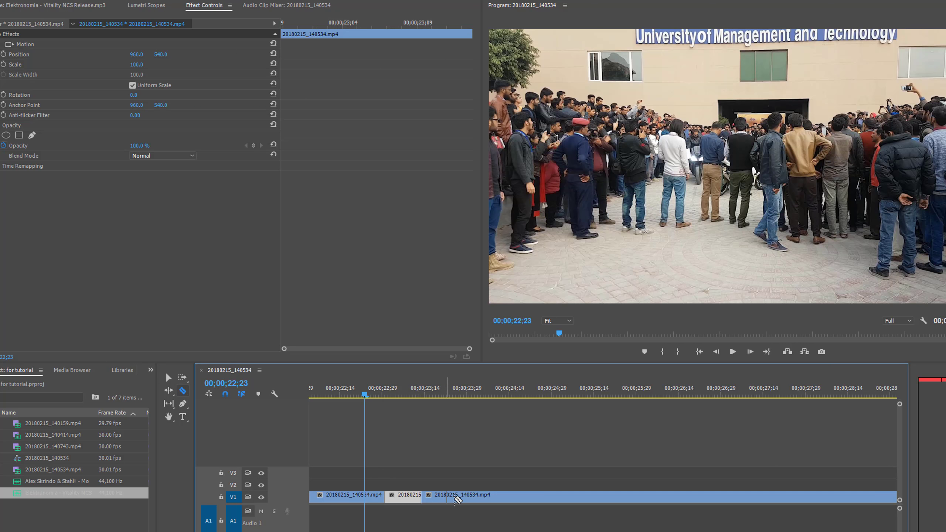
left_click(463, 498)
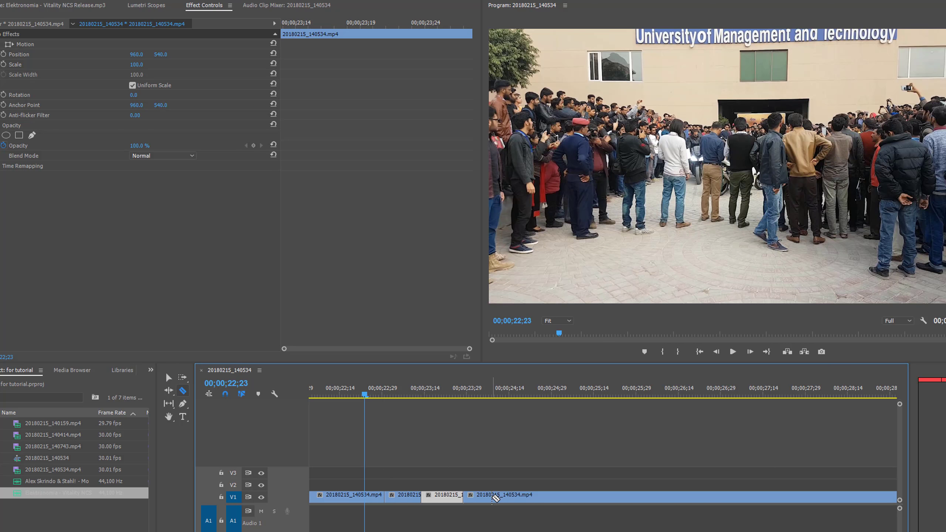
left_click(493, 497)
key("v")
left_click_drag(515, 501, 500, 502)
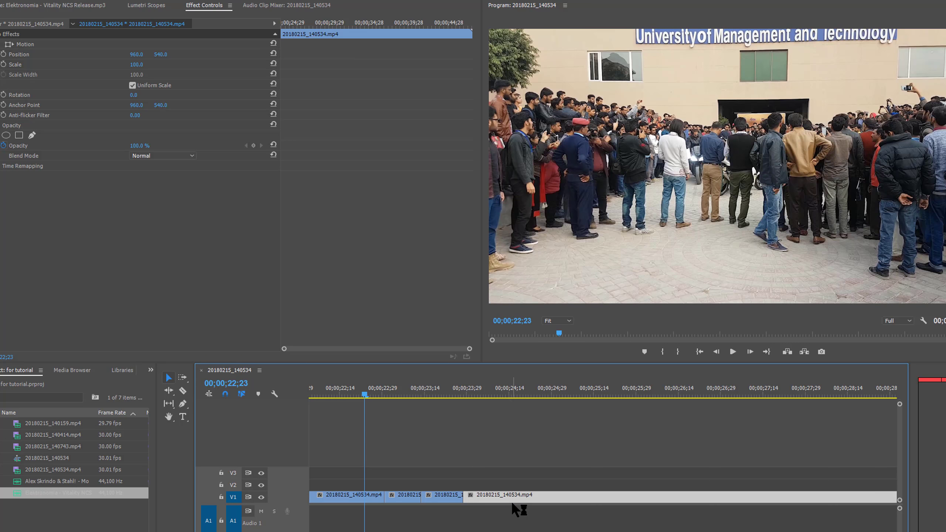
left_click(506, 499)
Split the remaining V1 clip at about 00;00;24;24 and 00;00;25;09
key("v")
left_click_drag(558, 495, 550, 493)
key("c")
left_click(540, 496)
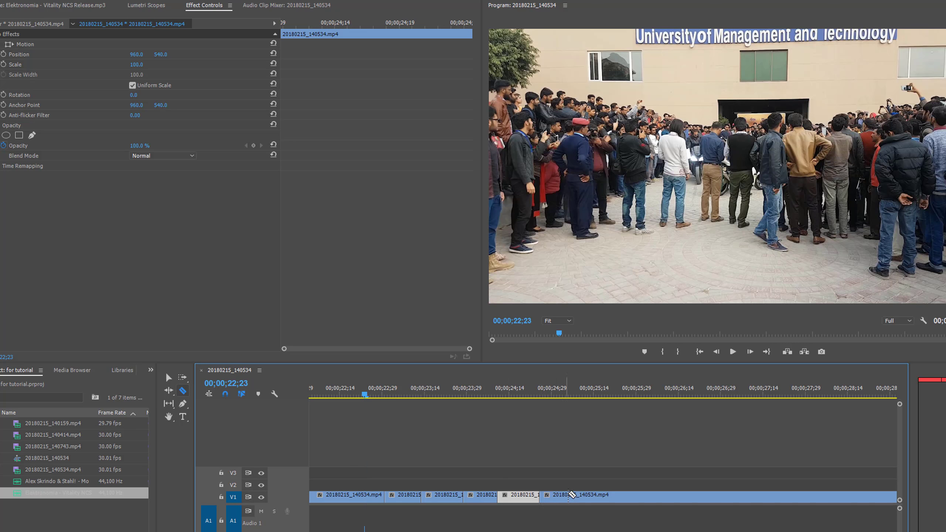
left_click(580, 496)
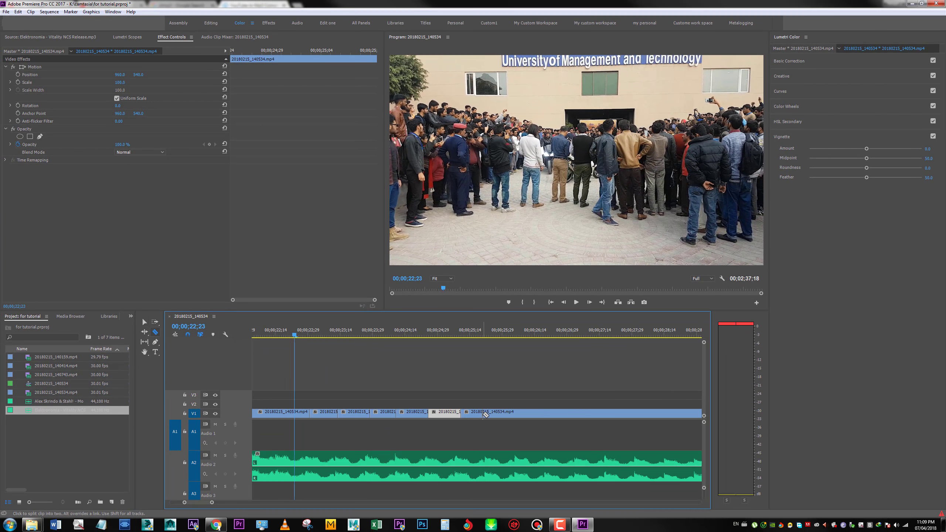
Slide the remaining V1 clip back to 00;00;25;10 over the cut-off piece and split it at about 00;00;25;23
key("v")
left_click(505, 412)
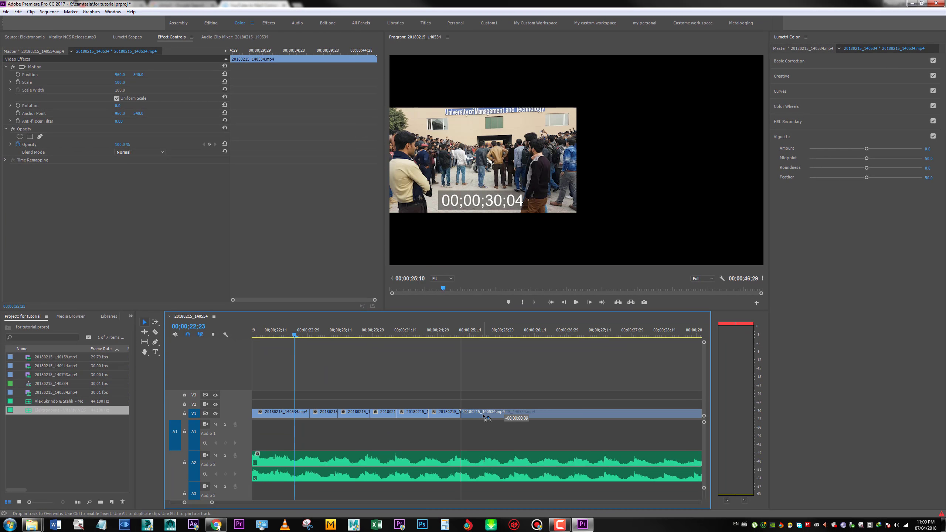
key("c")
left_click(489, 413)
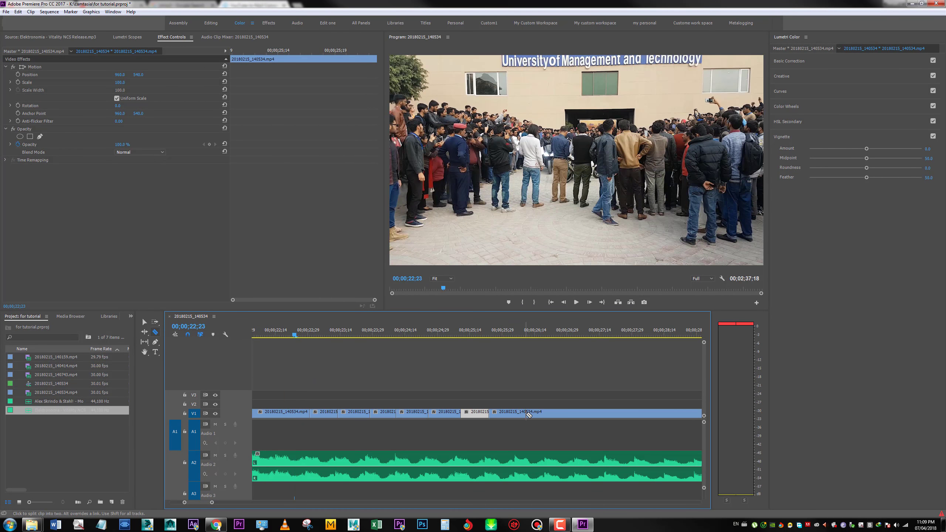
Slide the remaining V1 clip back to about 00;00;25;23 and split it at about 00;00;26;05
key("v")
left_click(520, 414)
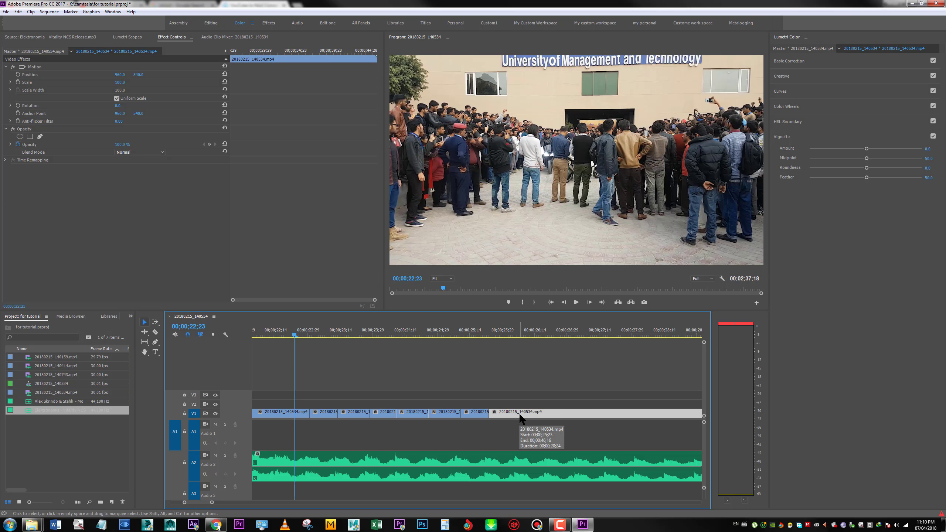
key("c")
left_click(517, 414)
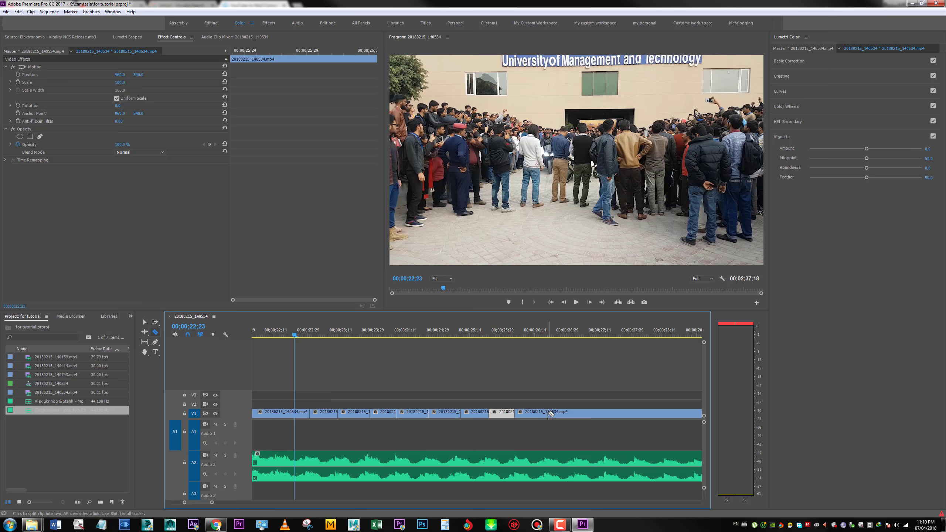
Cut a short piece after 00;00;26;05, cover it by sliding the remaining V1 clip back, and split that at about 00;00;26;20
left_click(549, 414)
key("v")
left_click_drag(582, 413, 548, 413)
key("c")
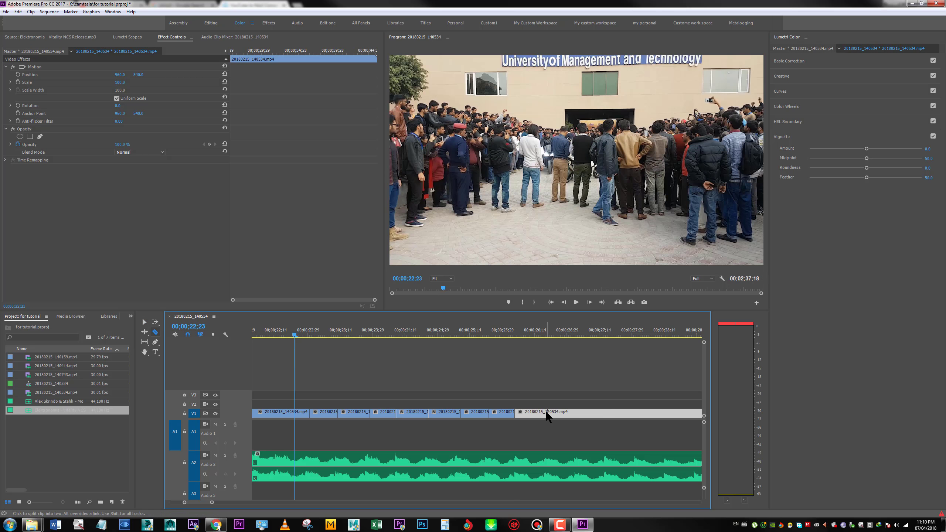
left_click(548, 414)
Slide the remaining V1 clip back to about 00;00;26;20, split it at about 00;00;27;05, and cover the following cut-off piece the same way
key("v")
left_click_drag(608, 414, 573, 414)
key("c")
left_click(580, 413)
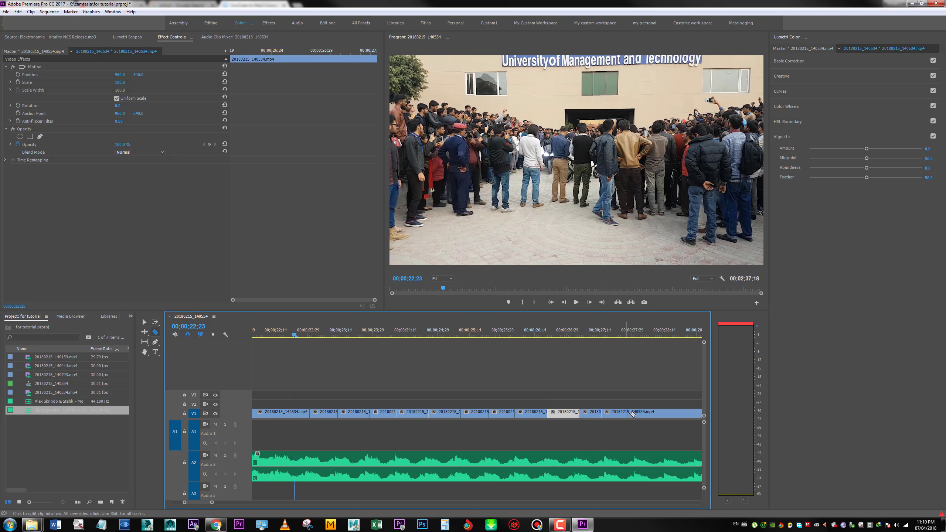
key("v")
left_click_drag(631, 413, 613, 415)
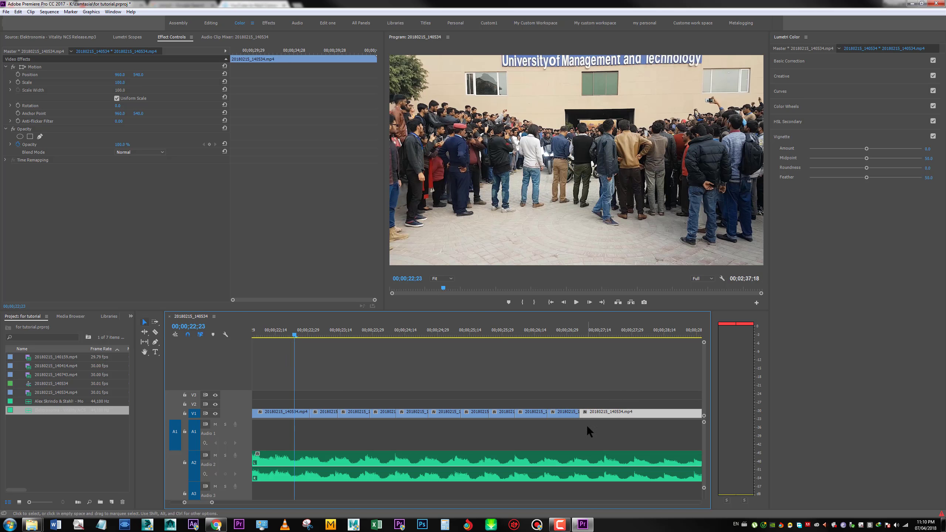
Play back the new V1 cuts from about 00;00;22;23 to check them against the music
left_click(289, 333)
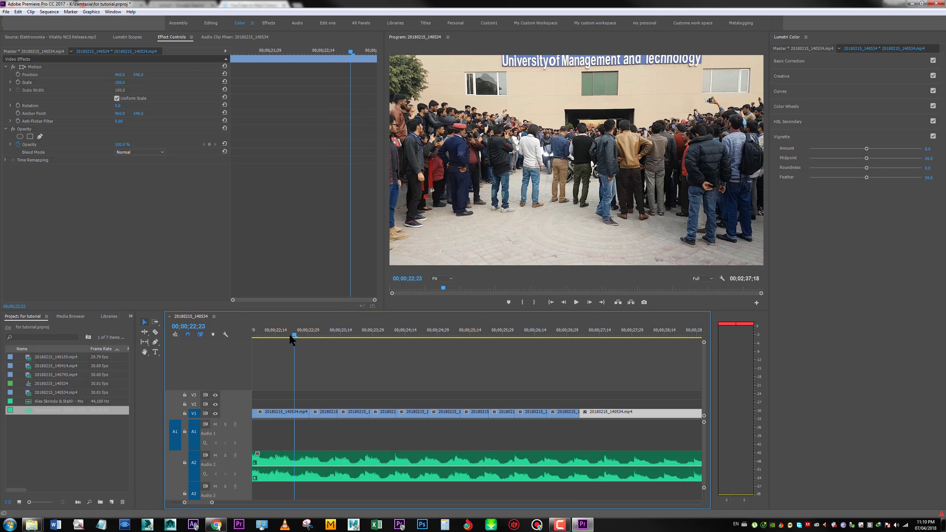
key("space")
left_click(335, 335)
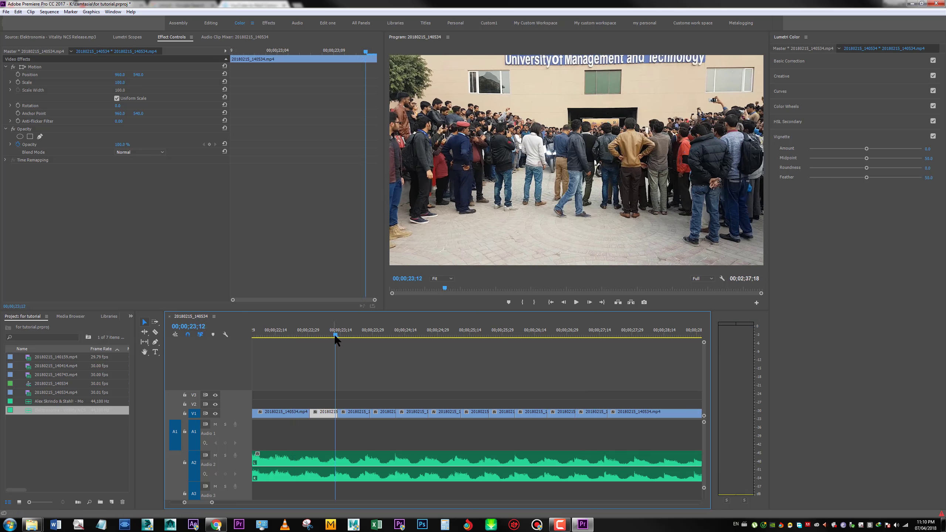
left_click_drag(334, 334, 292, 336)
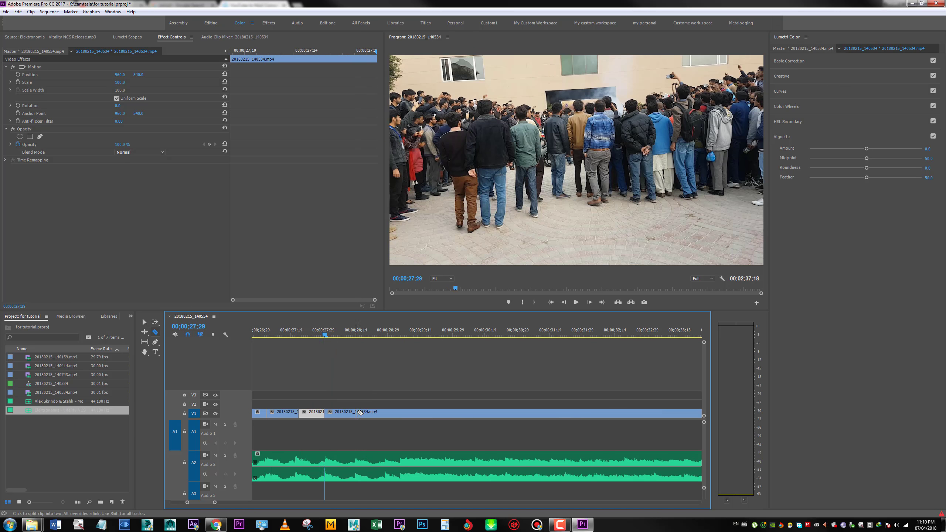
Slide the remaining V1 clip back to 00;00;27;29 and split it at about 00;00;28;14
left_click(358, 413)
key("v")
left_click_drag(379, 413, 348, 413)
key("c")
left_click(358, 412)
Split the V1 clip at about 00;00;29;03 and slide the remainder back to about 00;00;28;14 over the cut-off piece
left_click(397, 413)
key("v")
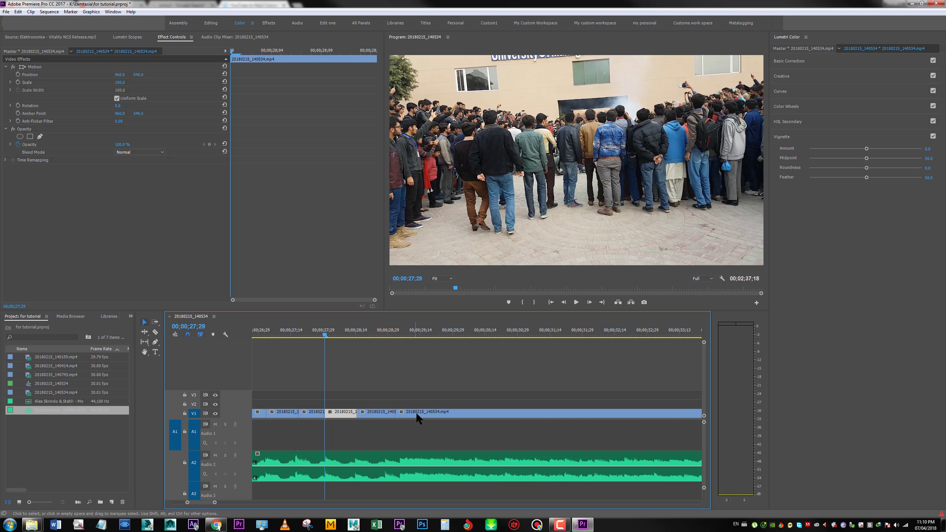
left_click_drag(418, 414, 391, 416)
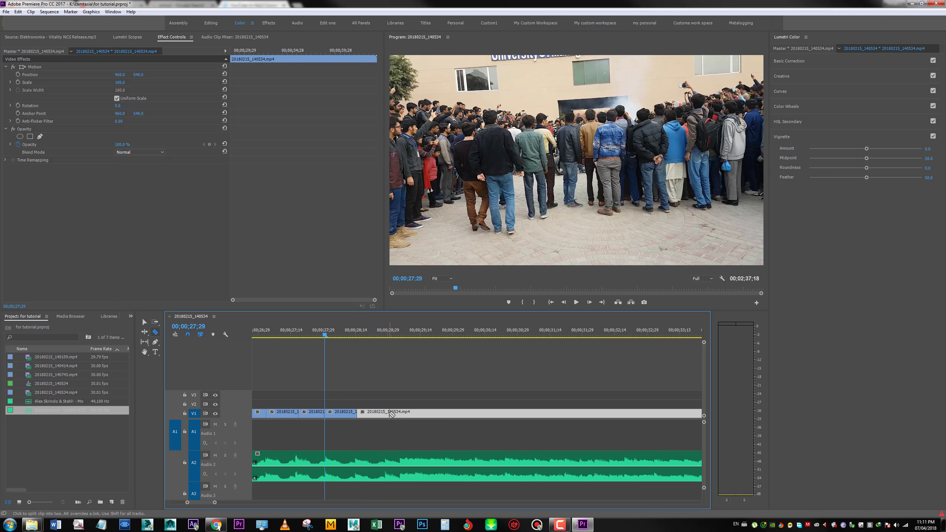
Isolate the V1 segment from 00;00;28;29 to 00;00;30;29 and increase its playback speed
key("c")
left_click(518, 413)
key("v")
left_click(494, 416)
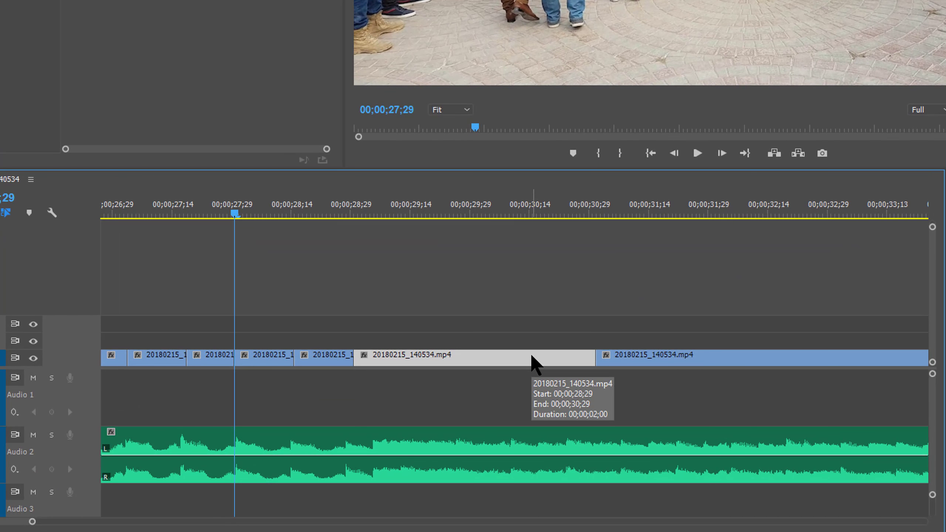
key("ctrl+r")
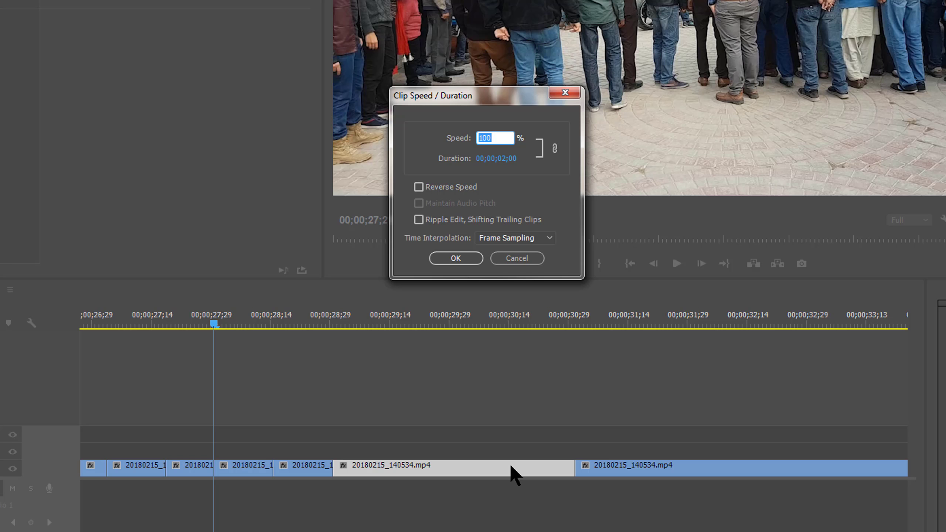
key("Return")
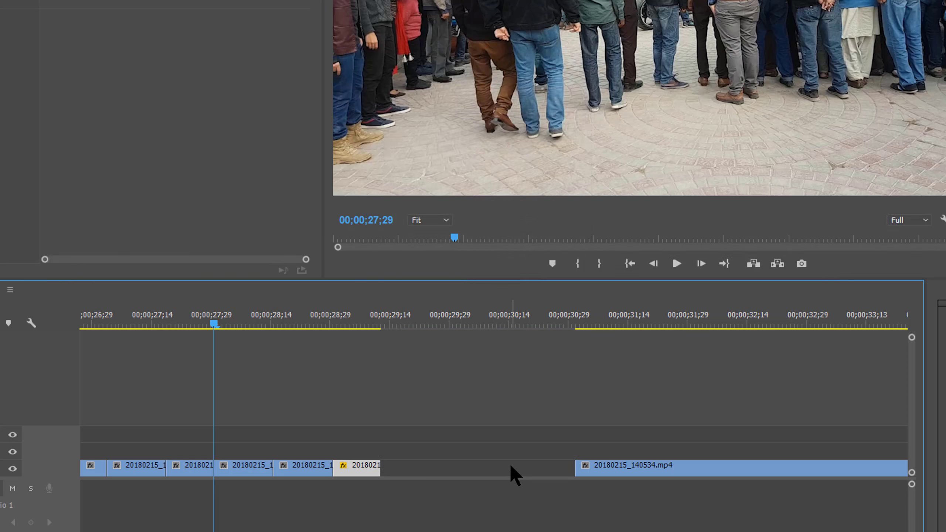
Split the V1 clip on the beats at about 00;00;36;17, 00;00;36;22 and 00;00;36;29, sliding the remainder back over cut-off frames
key("space")
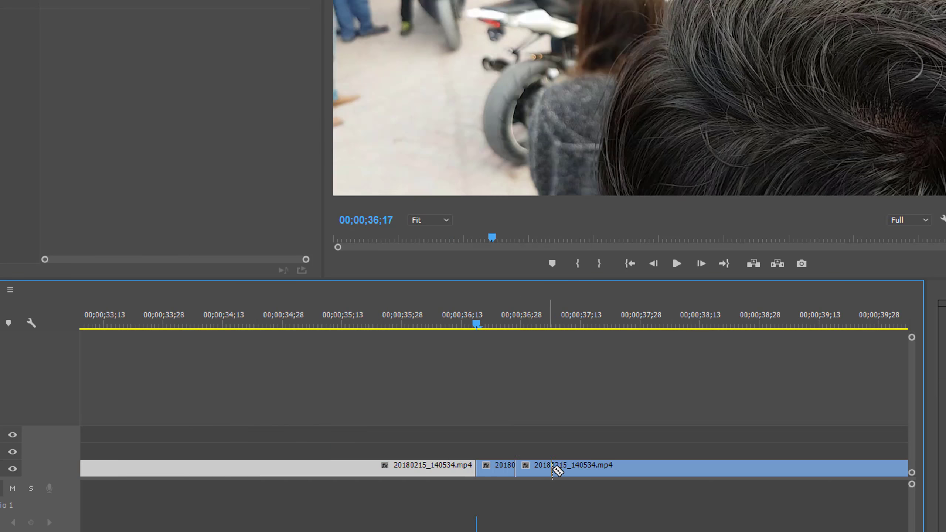
mouse_move(533, 471)
left_mouse_down()
mouse_move(517, 471)
mouse_move(537, 471)
left_mouse_up()
key("c")
left_click(499, 471)
left_click(532, 471)
key("v")
key("c")
left_click(528, 469)
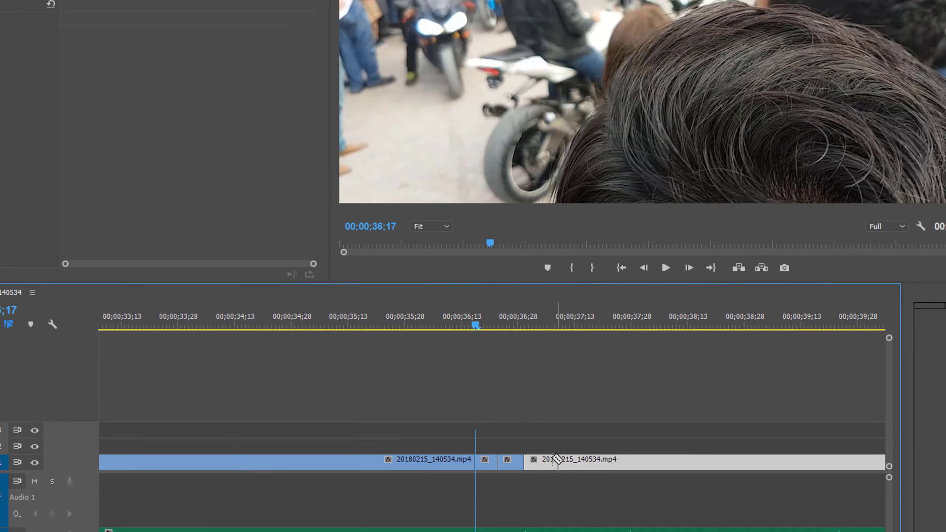
Split the remaining V1 clip at further beats just after 00;00;37;00 and slide the remainder back over the cut-off piece
left_click(552, 469)
left_click(584, 469)
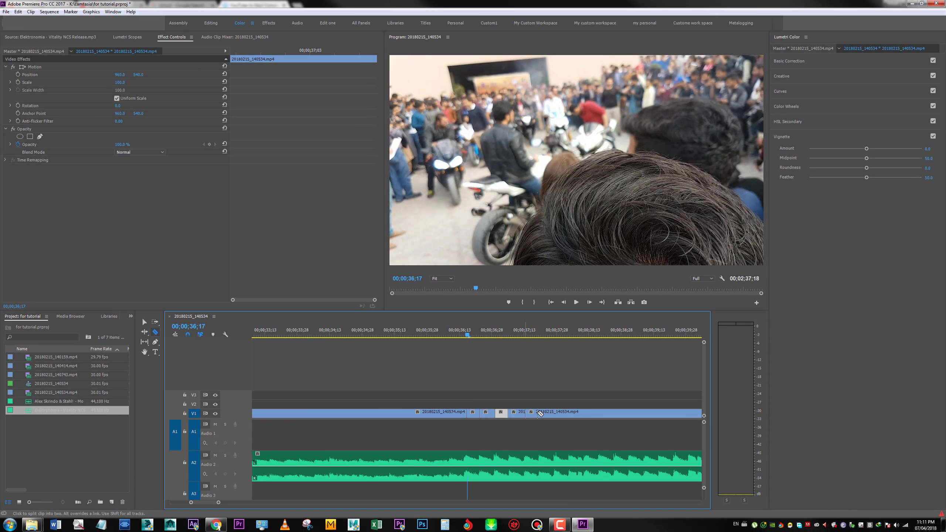
key("v")
left_click_drag(540, 414, 524, 412)
key("c")
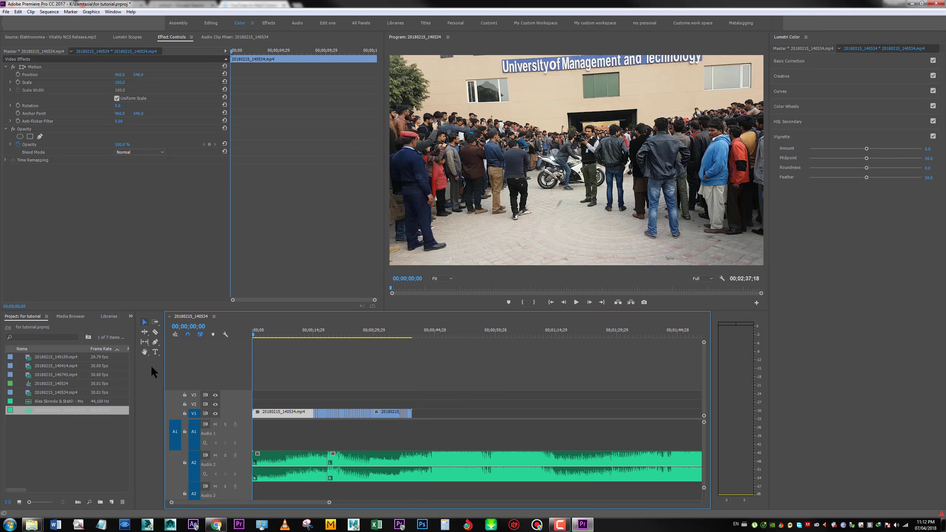
Mark an In to Out range spanning all V1 clips and render that range
key("space")
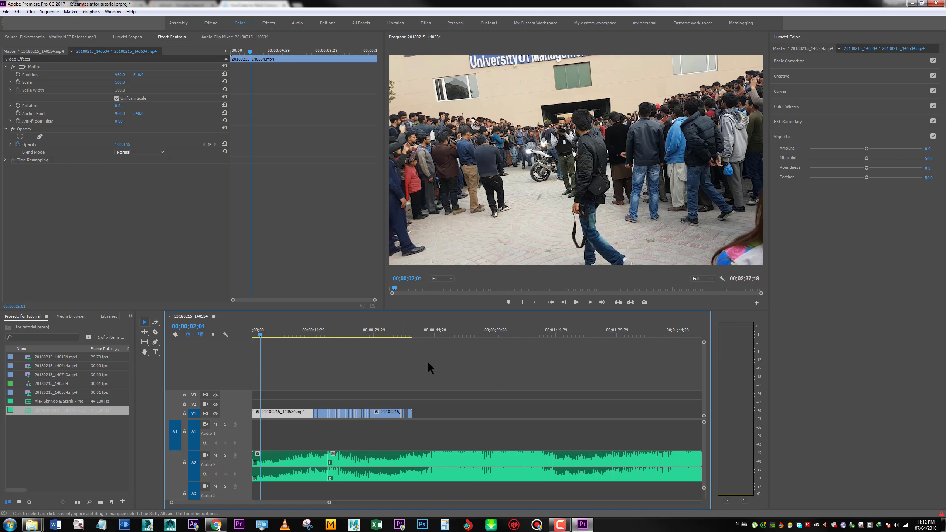
left_click_drag(445, 376, 205, 421)
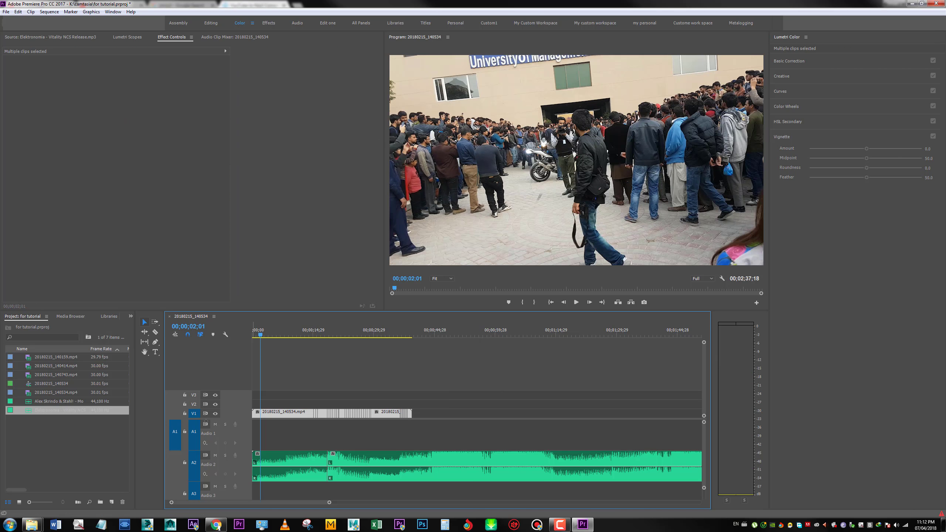
key("slash")
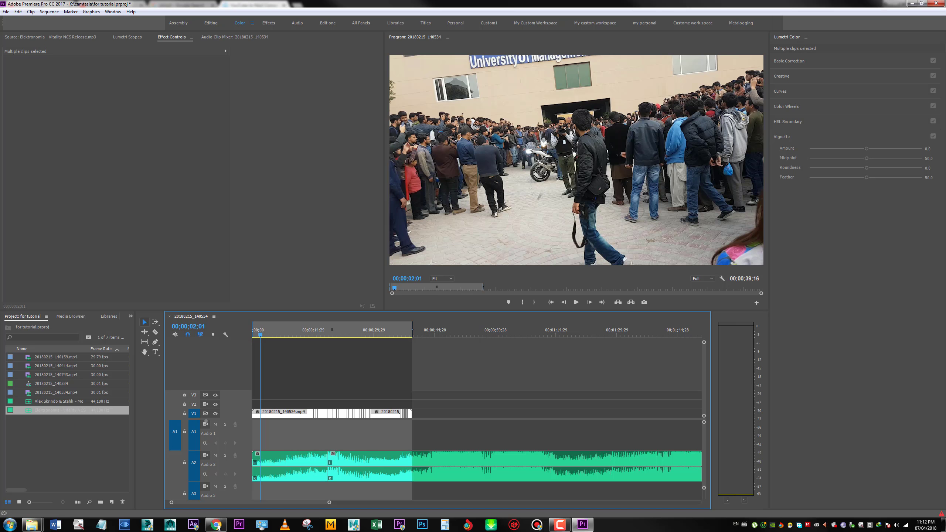
left_click(30, 11)
mouse_move(49, 11)
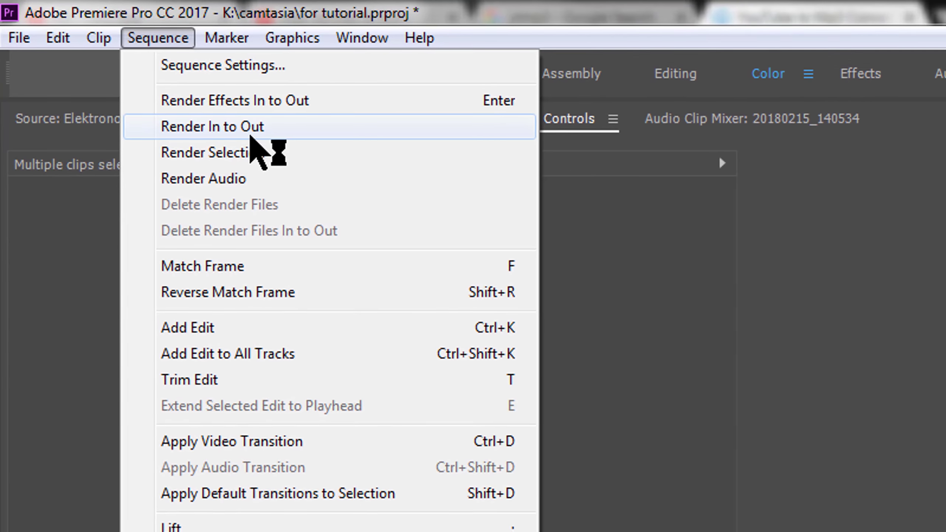
left_click(257, 134)
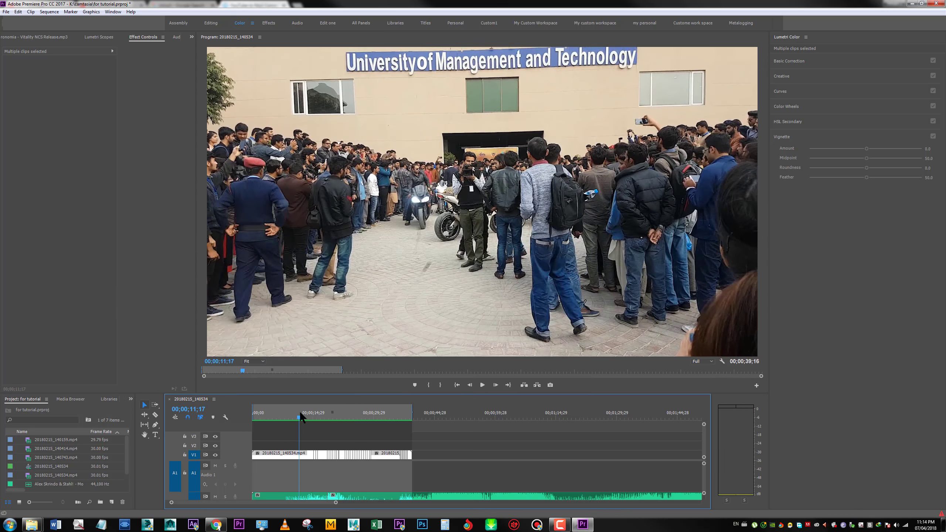
Enlarge the Program monitor and play the rendered sequence through to the end of the V1 clips
left_click_drag(299, 411, 309, 408)
key("space")
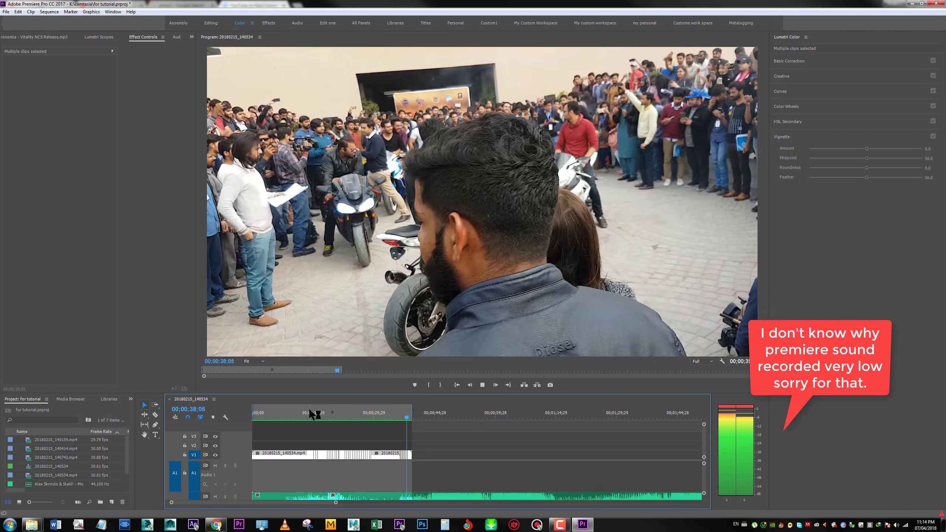
key("space")
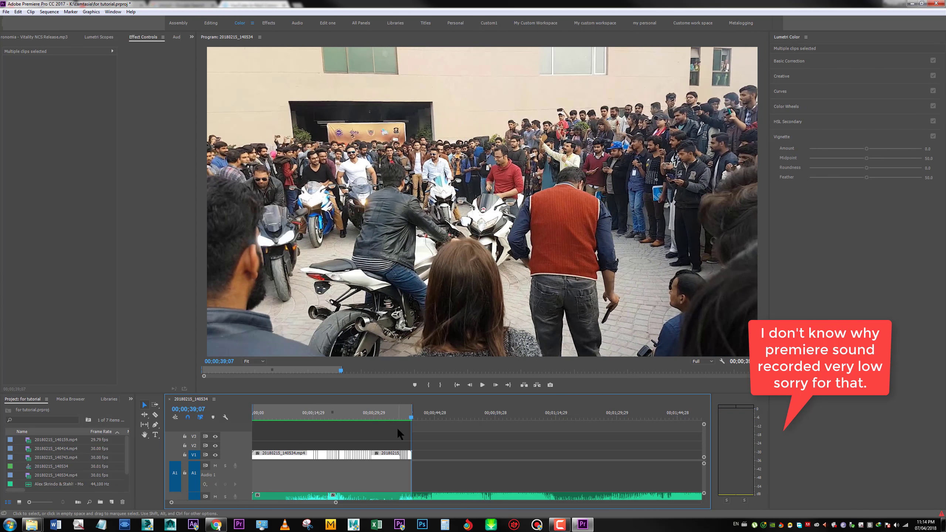
Replay the short beat cuts between about 00;00;36;00 and 00;00;39;00 to check their timing against the music
left_click(402, 414)
key("space")
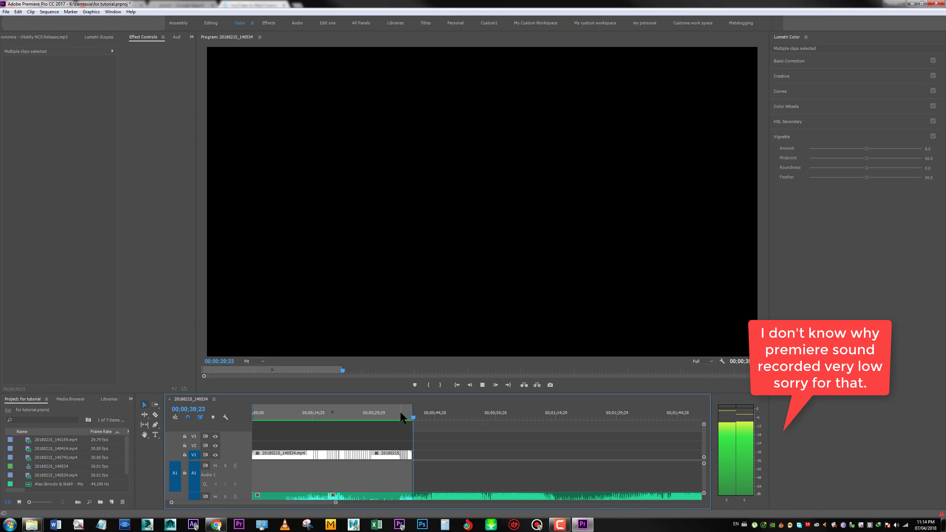
key("space")
left_click(400, 414)
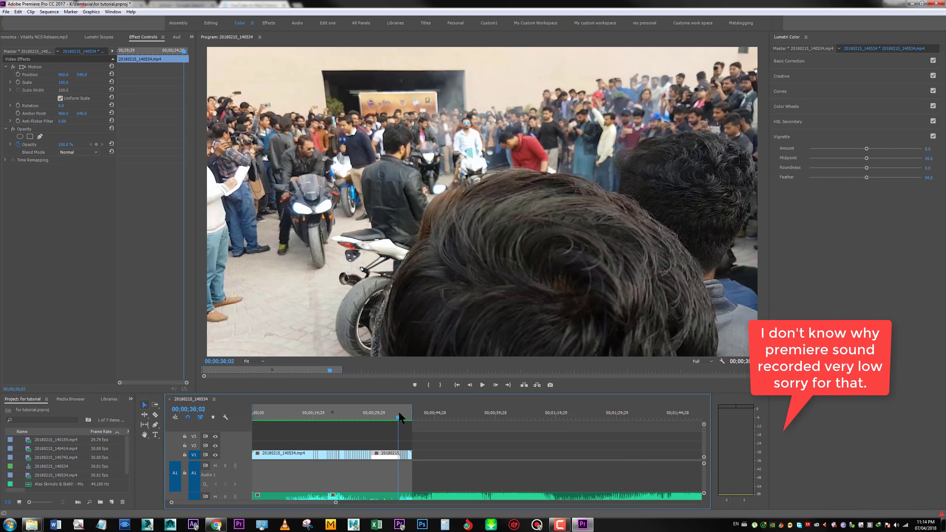
left_click_drag(402, 413, 403, 412)
key("equal")
key("equal")
key("equal")
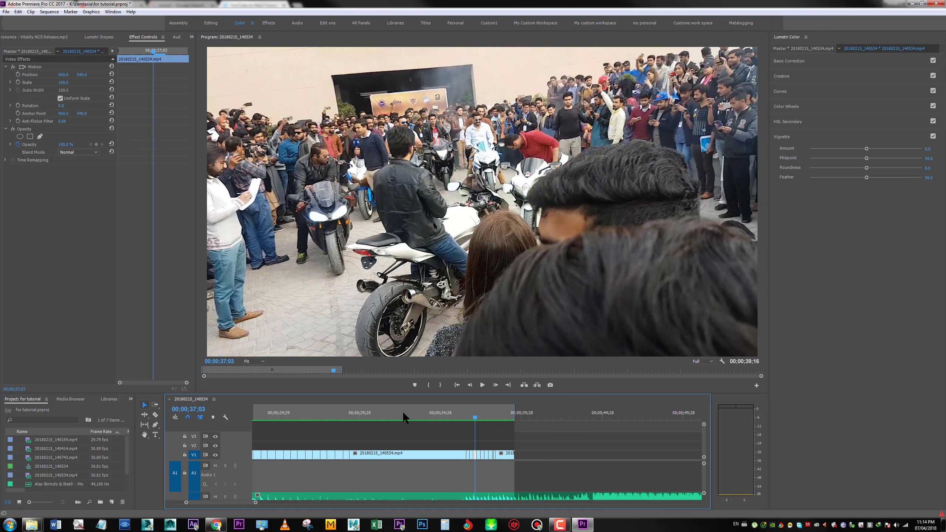
key("space")
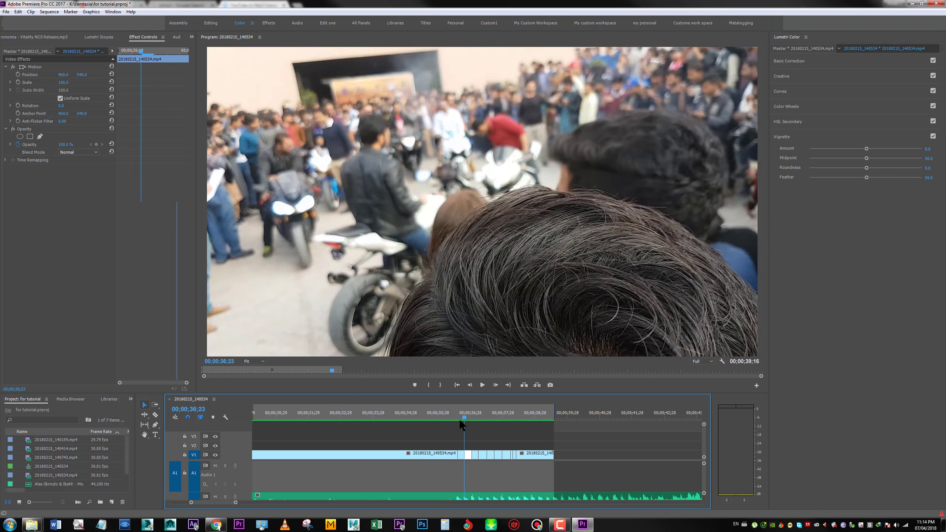
left_click(437, 412)
key("space")
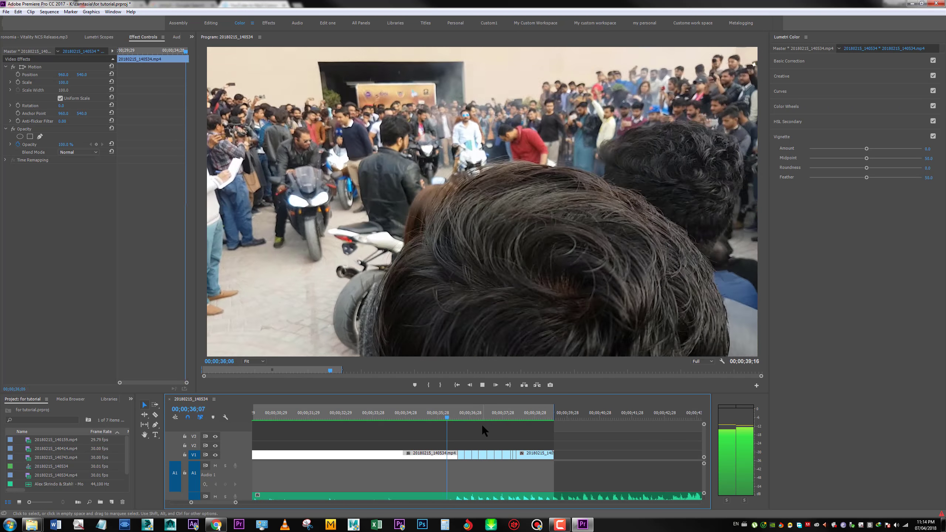
key("minus")
key("minus")
left_click(485, 415)
key("minus")
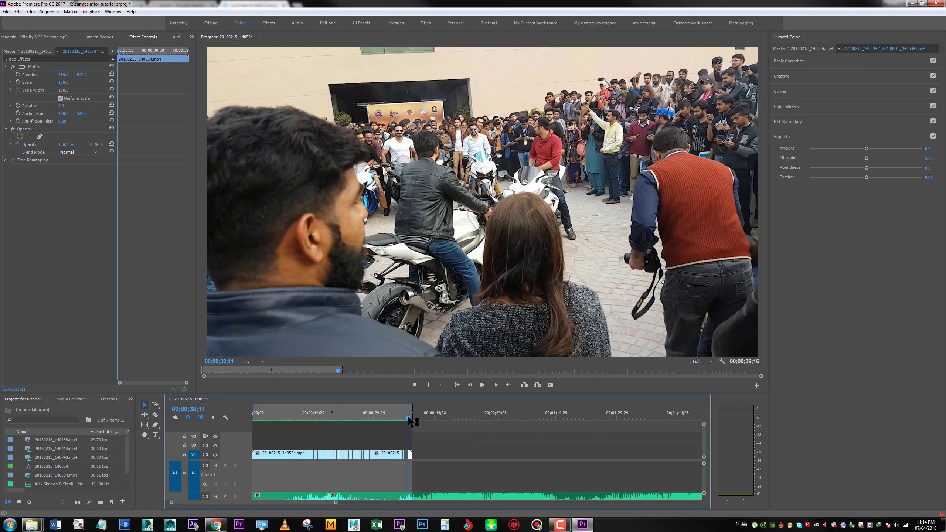
Play the sequence from its start, then from the first beat cuts near 00;00;14;29, to review the edit
left_click_drag(358, 414, 178, 412)
key("space")
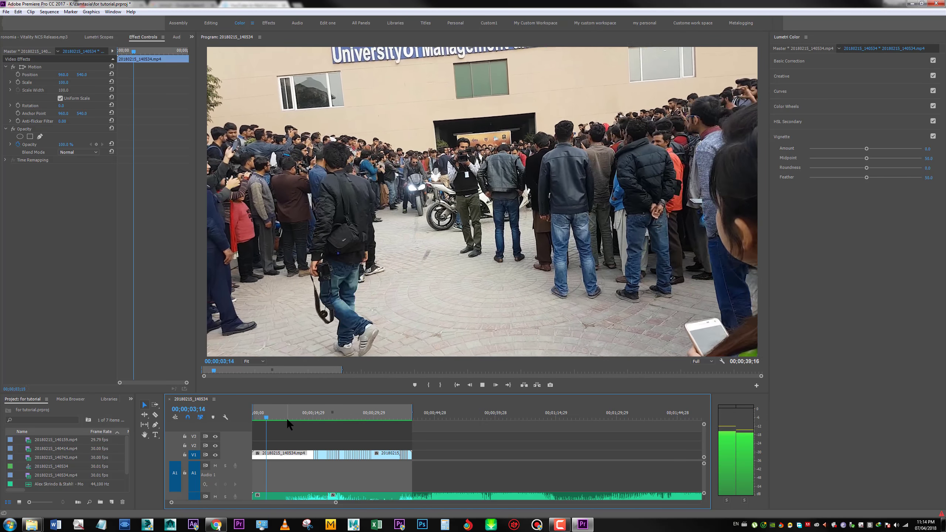
left_click(312, 415)
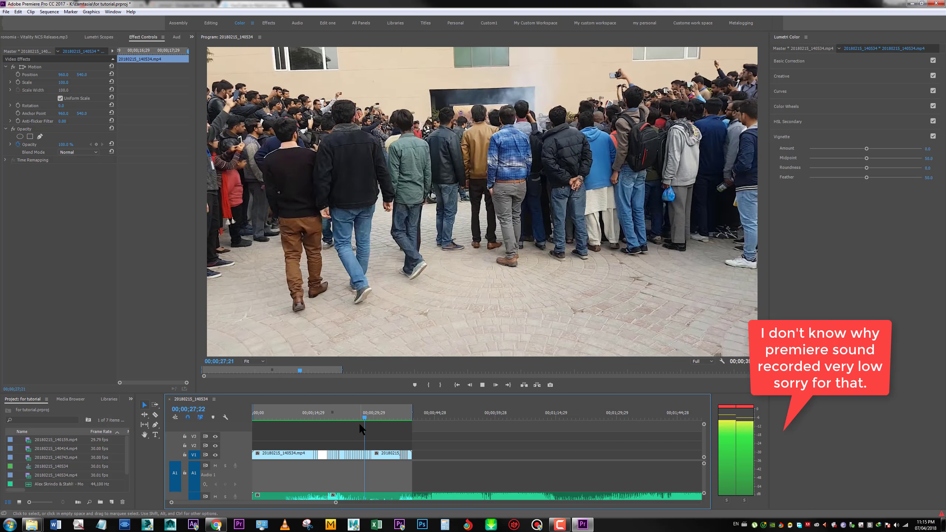
key("space")
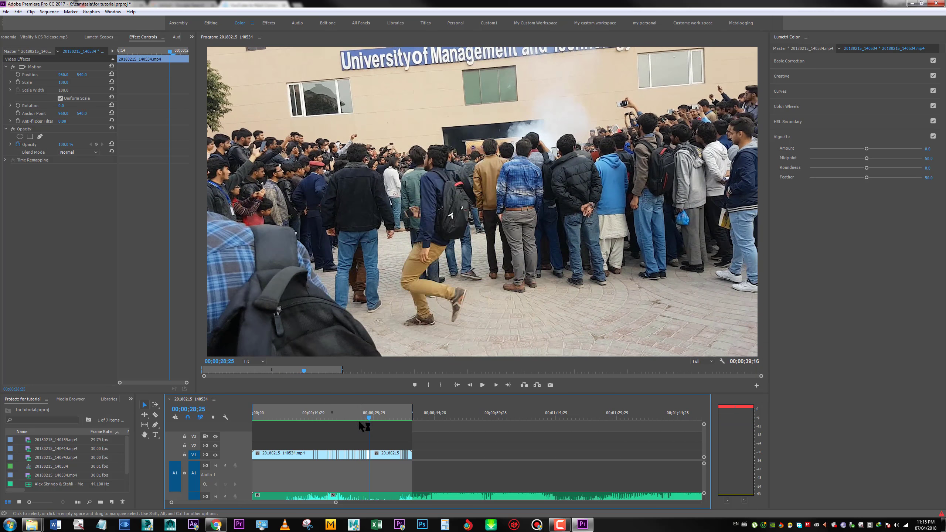